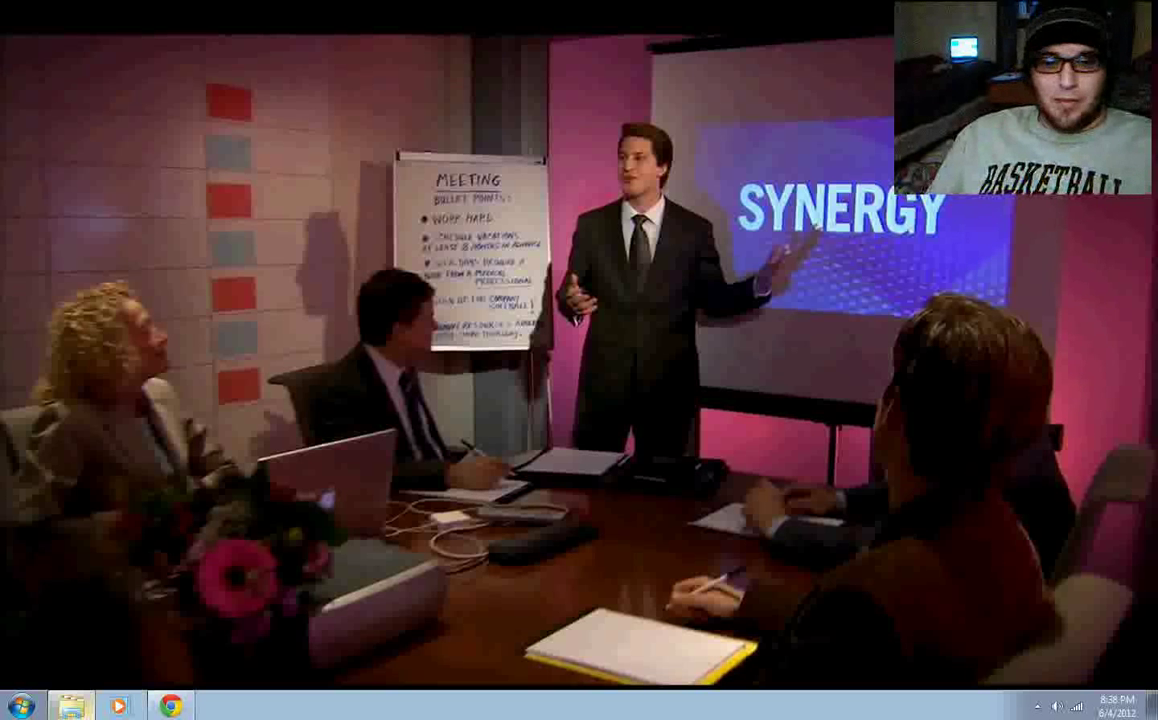
- Bring the Android Forums Odin flashing guide forward and scroll through the How-To post
key("alt+Tab")
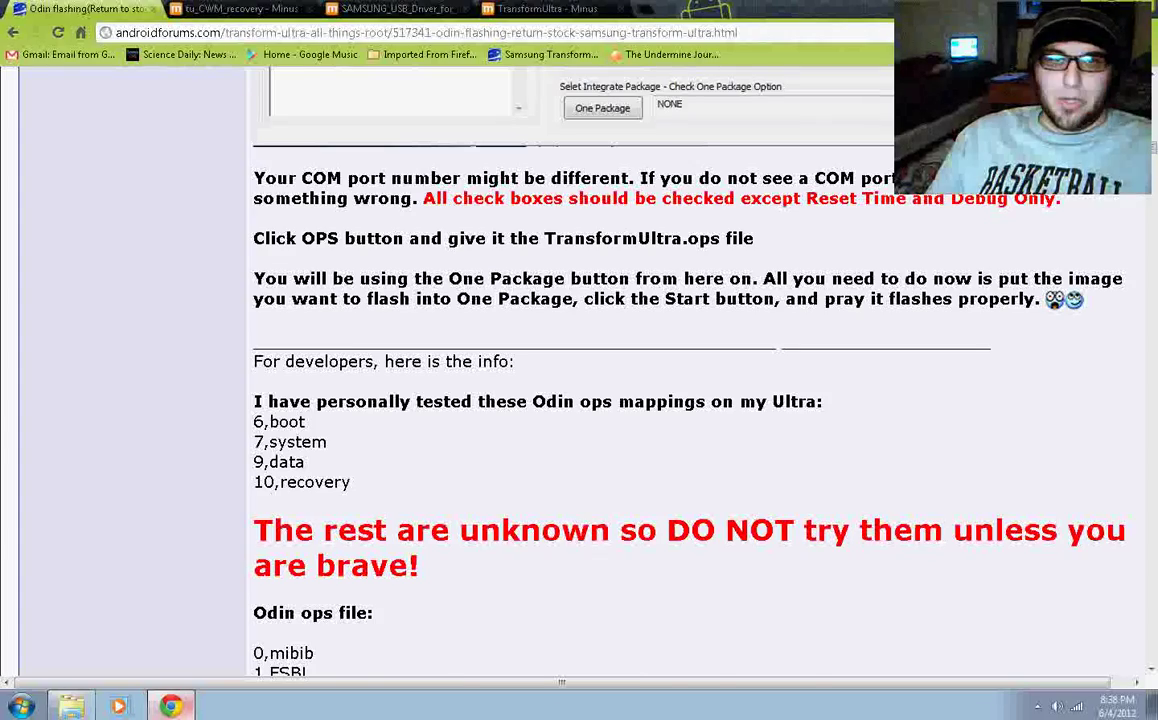
scroll(640, 380, "up", 20)
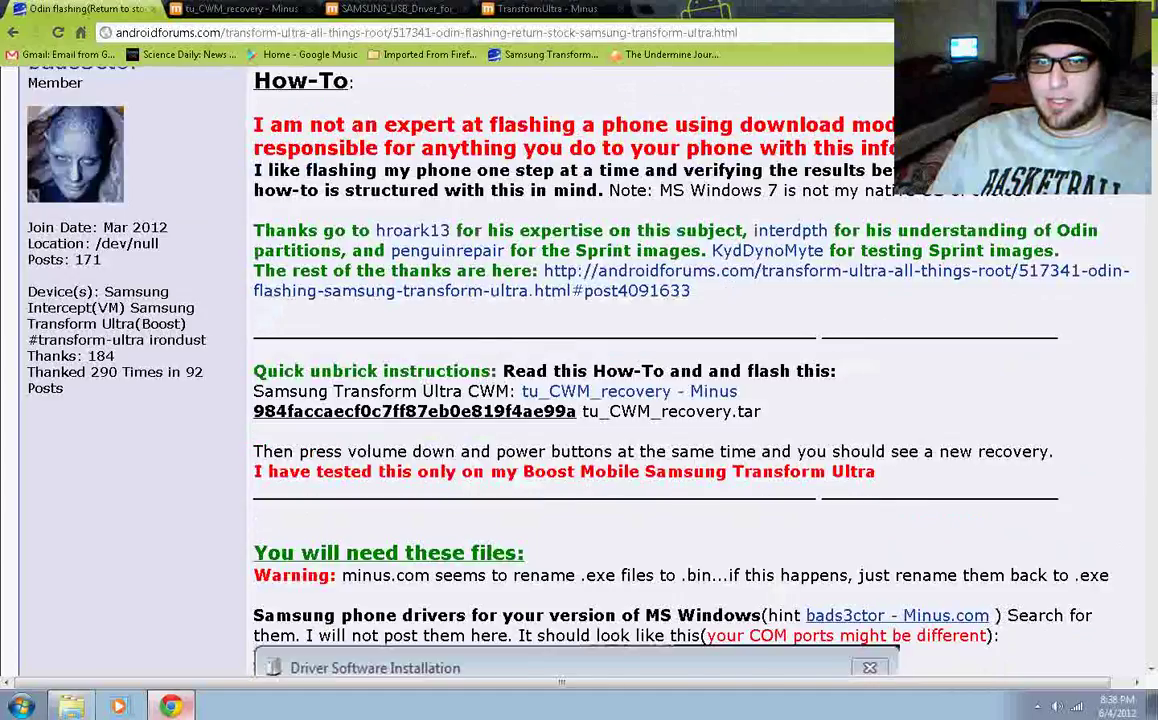
scroll(578, 370, "up", 4)
scroll(578, 370, "up", 3)
scroll(578, 370, "down", 4)
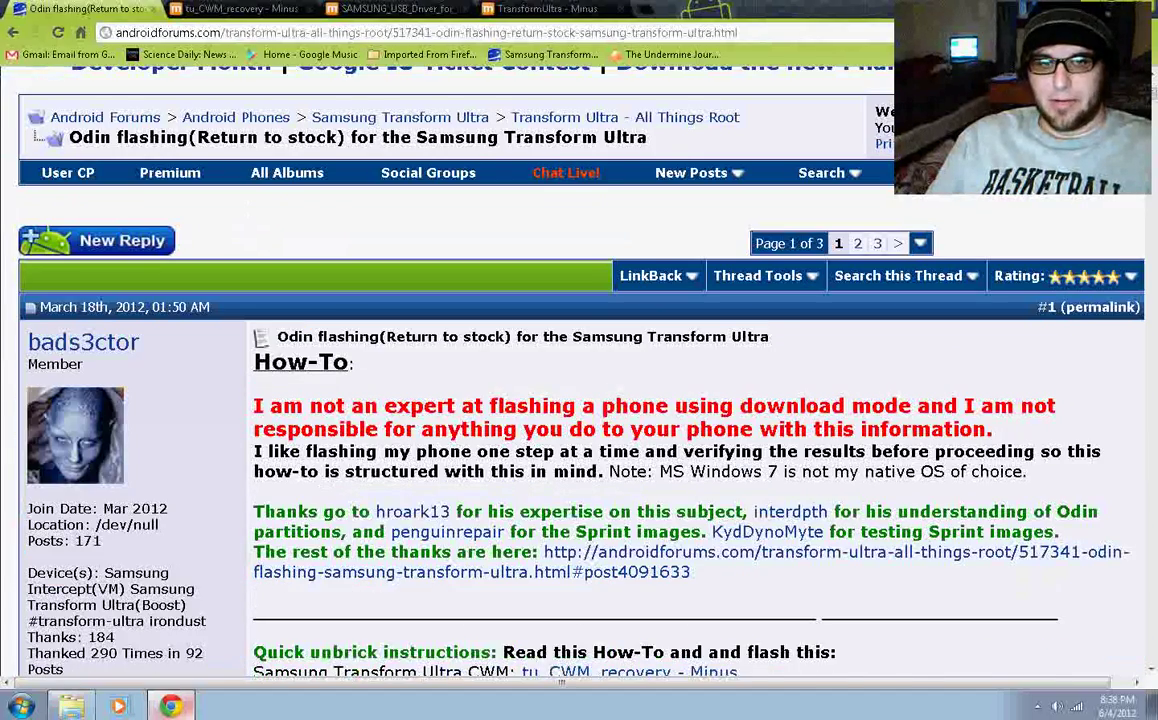
scroll(578, 370, "down", 2)
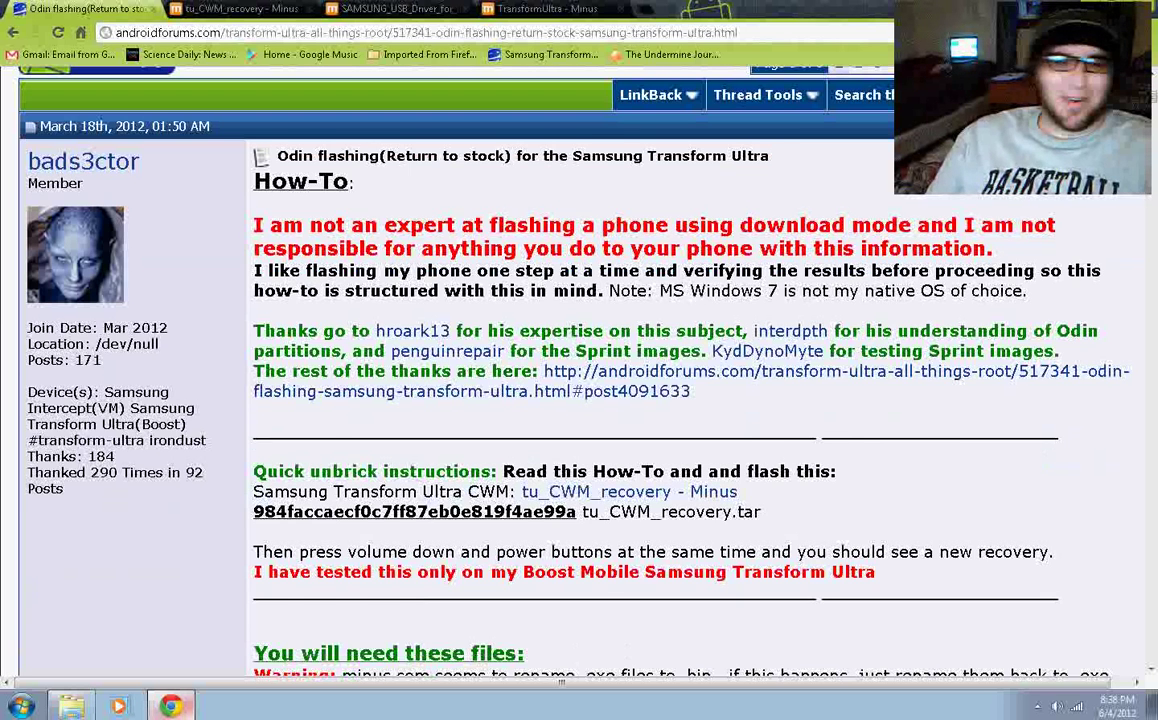
scroll(578, 370, "down", 3)
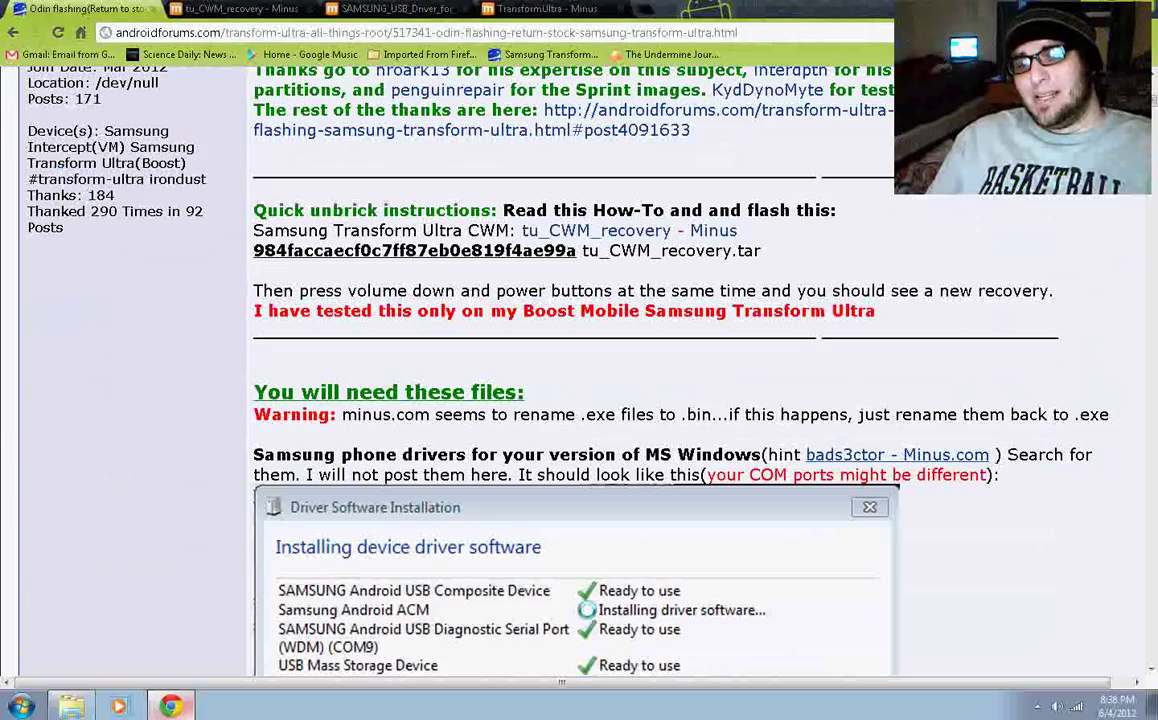
scroll(578, 370, "down", 3)
scroll(578, 370, "up", 7)
scroll(578, 370, "down", 2)
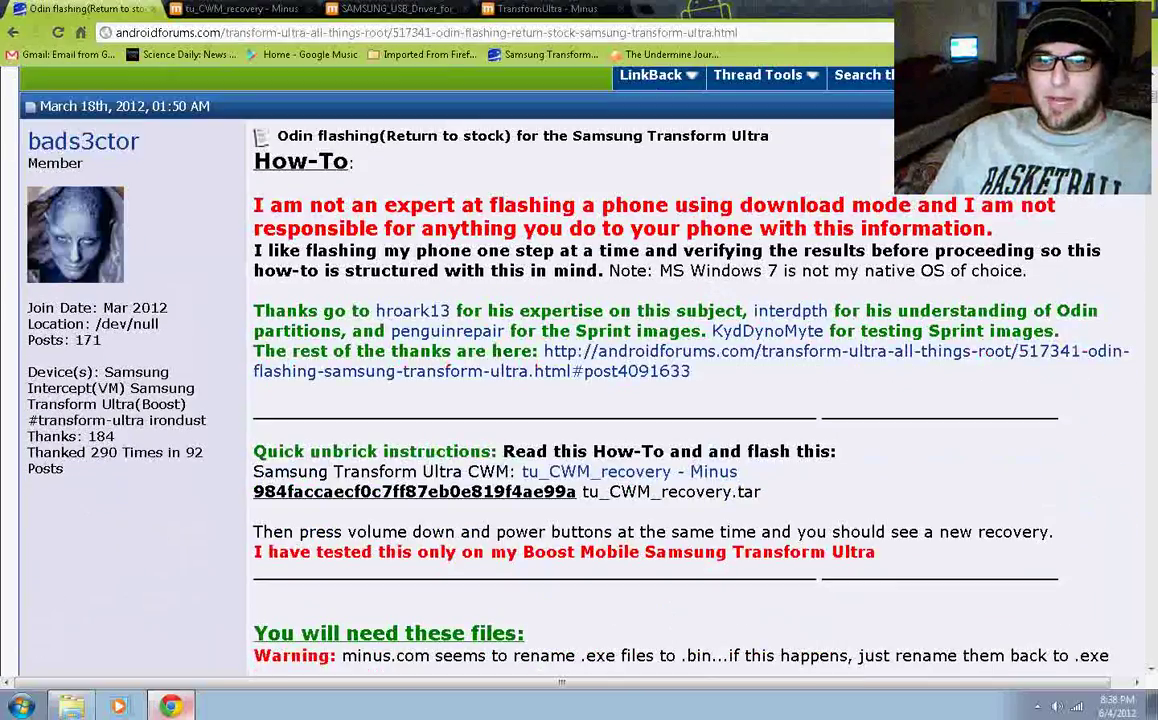
- Highlight the hroark13 credit, then move down to the 'You will need these files' section
left_click_drag(357, 311, 451, 311)
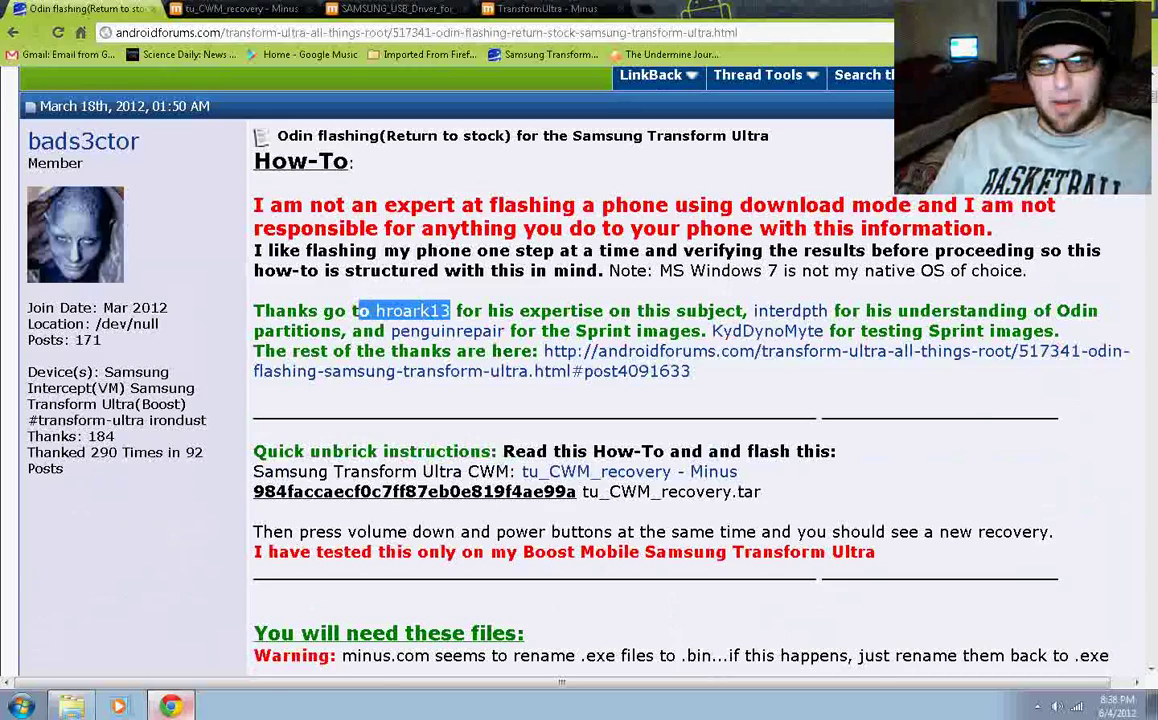
scroll(578, 370, "down", 1)
scroll(578, 370, "down", 3)
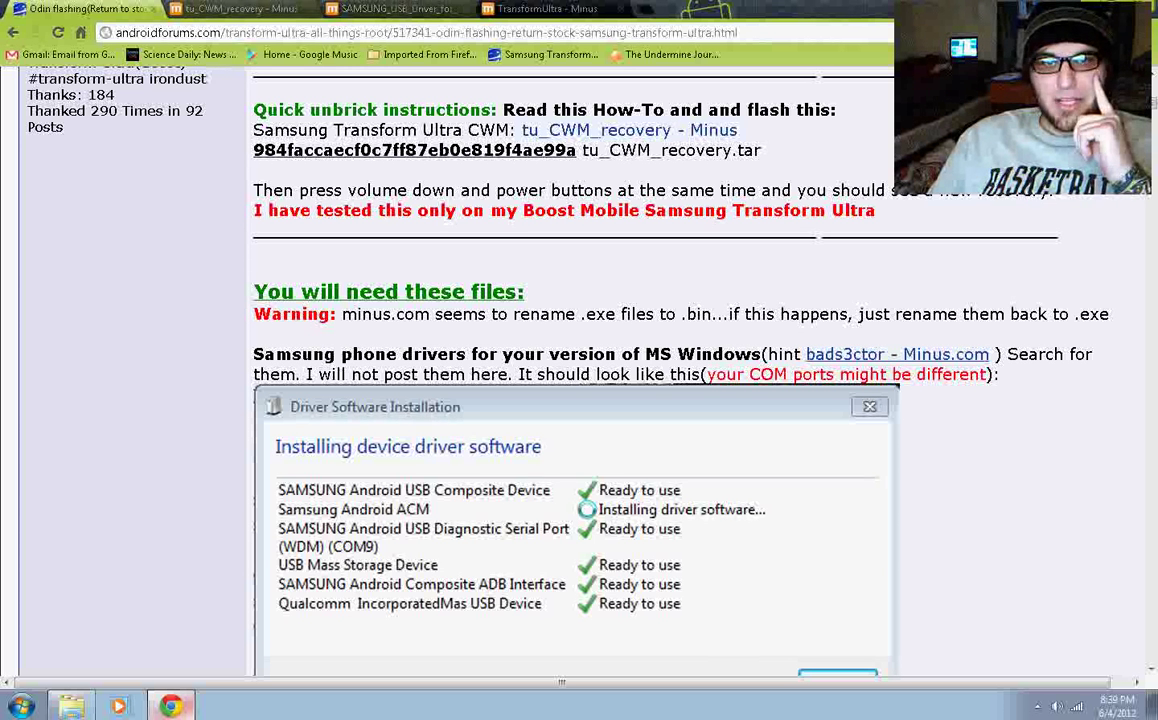
- Show the Minus page for SAMSUNG_USB_Driver_for_Mobile_Phones_x86 and its minus.com address
left_click(398, 9)
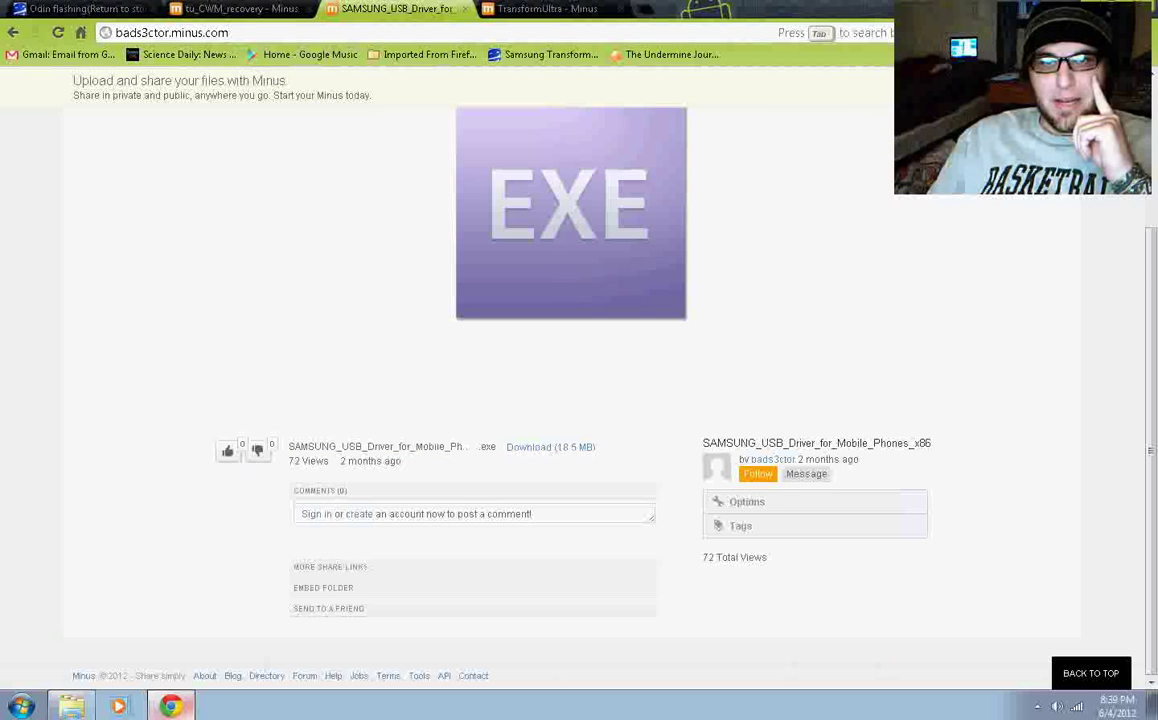
left_click(229, 32)
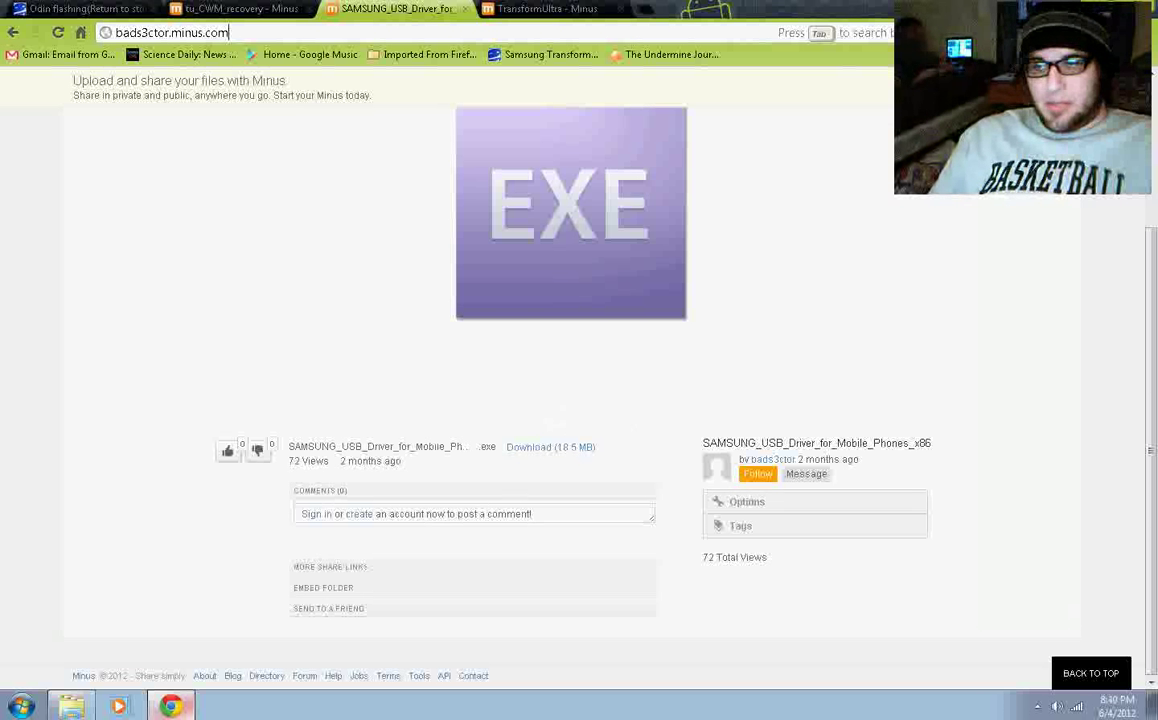
- Review the tu_CWM_recovery.tar download page, then move to the TransformUltra.ops page
key("ctrl+shift+Tab")
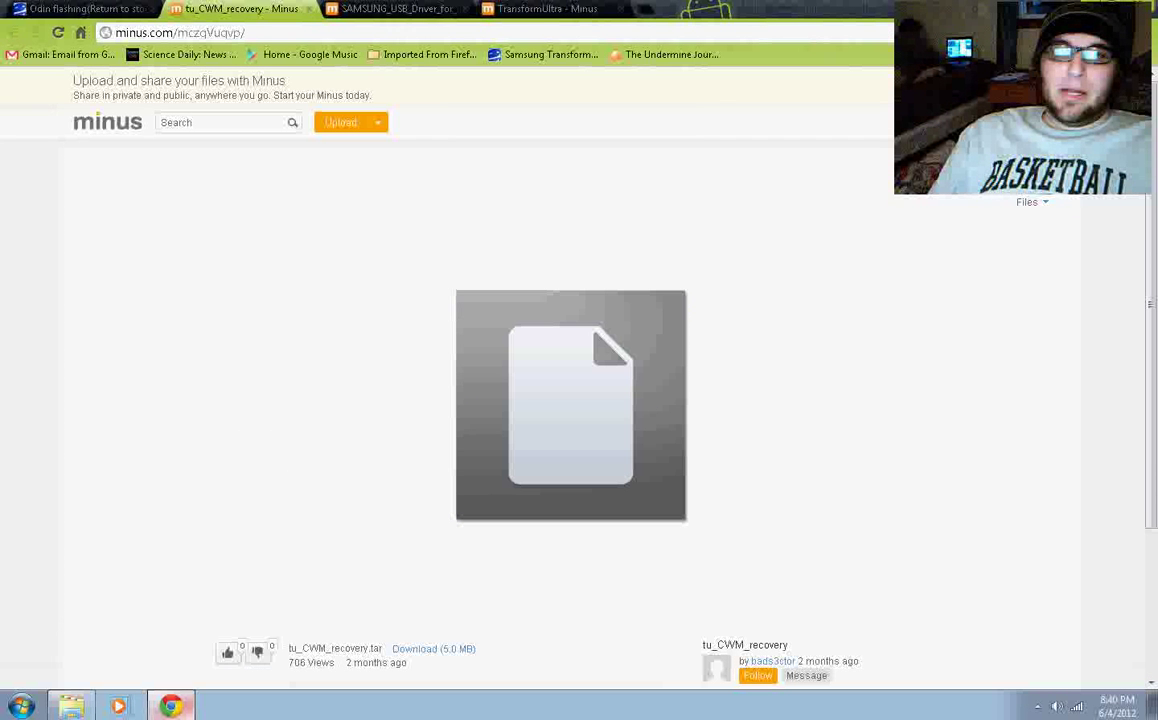
scroll(570, 400, "down", 2)
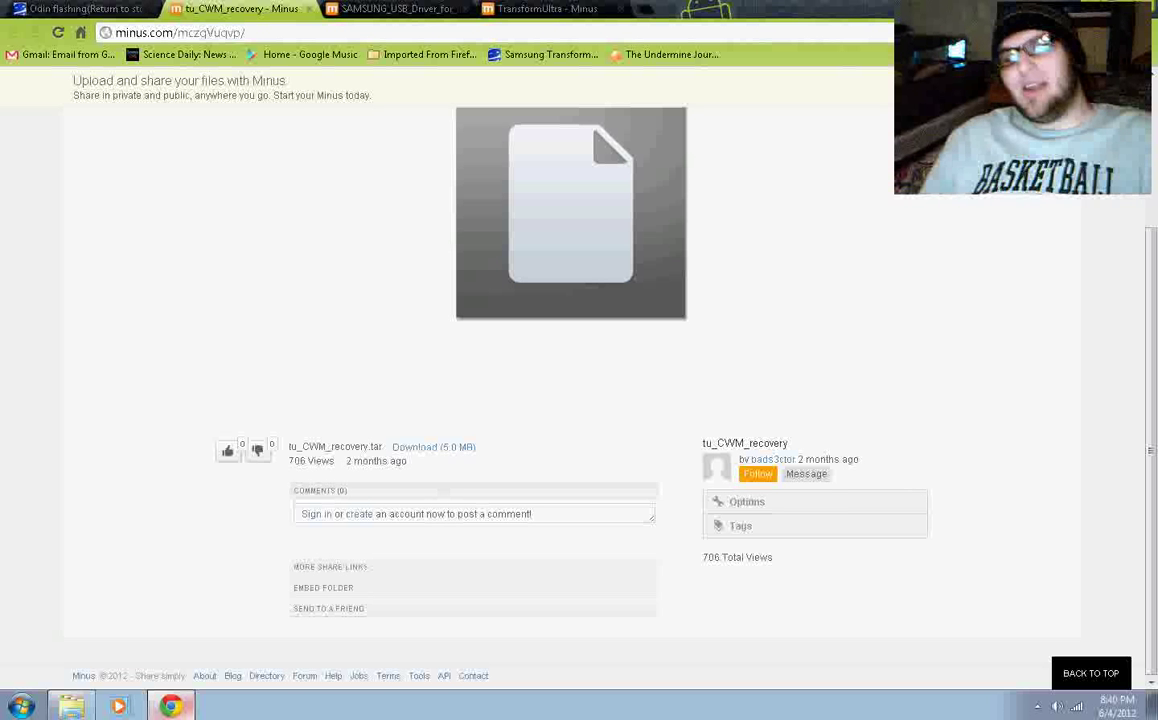
key("ctrl+Tab")
key("ctrl+Tab")
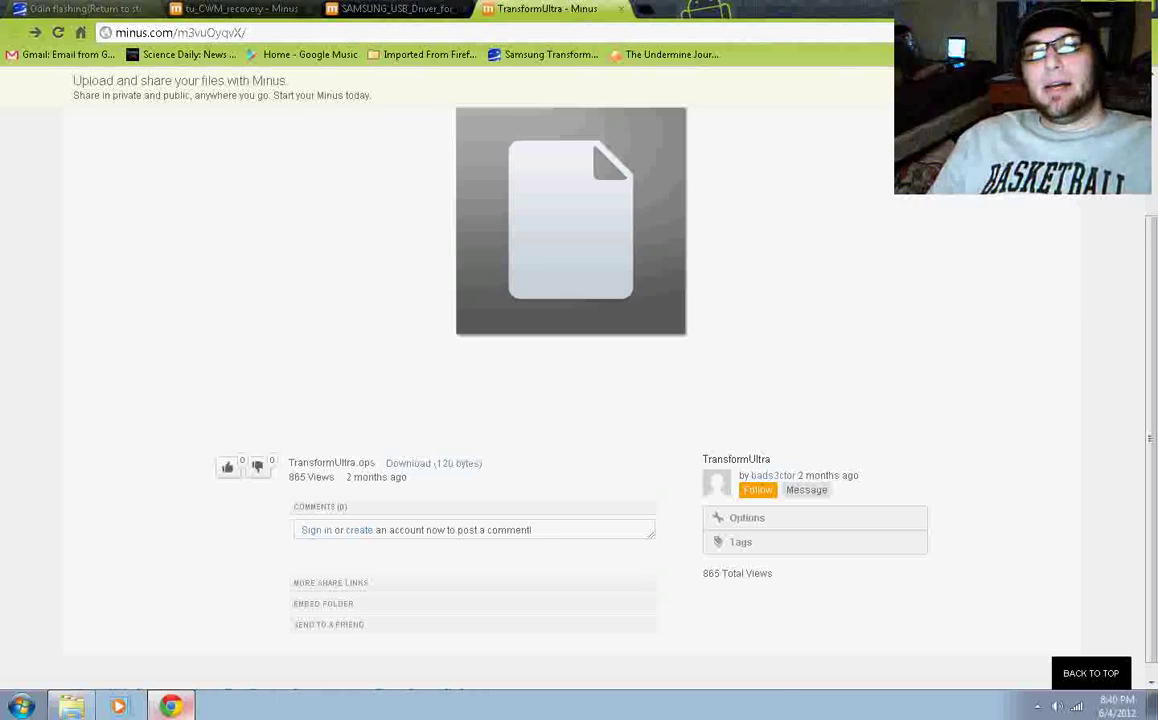
- Return to the forum guide and scroll down to the Odin Multi Downloader link
left_click(75, 8)
scroll(580, 370, "down", 5)
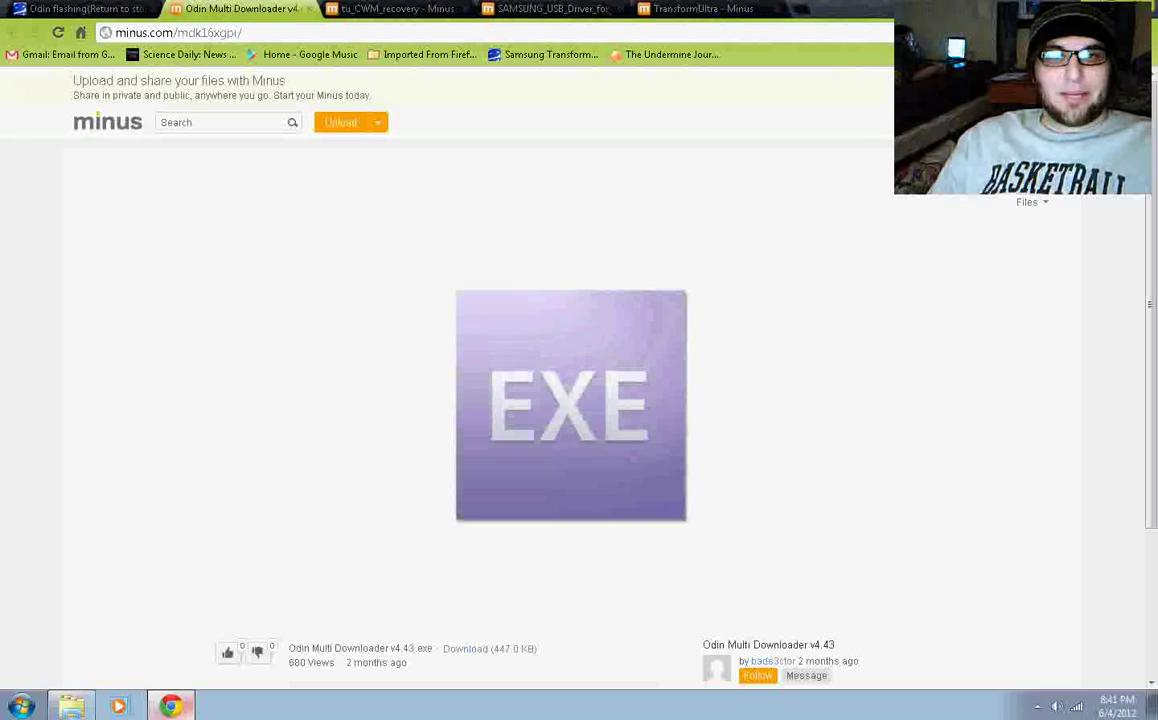
scroll(570, 400, "down", 3)
scroll(570, 400, "up", 3)
scroll(570, 400, "down", 1)
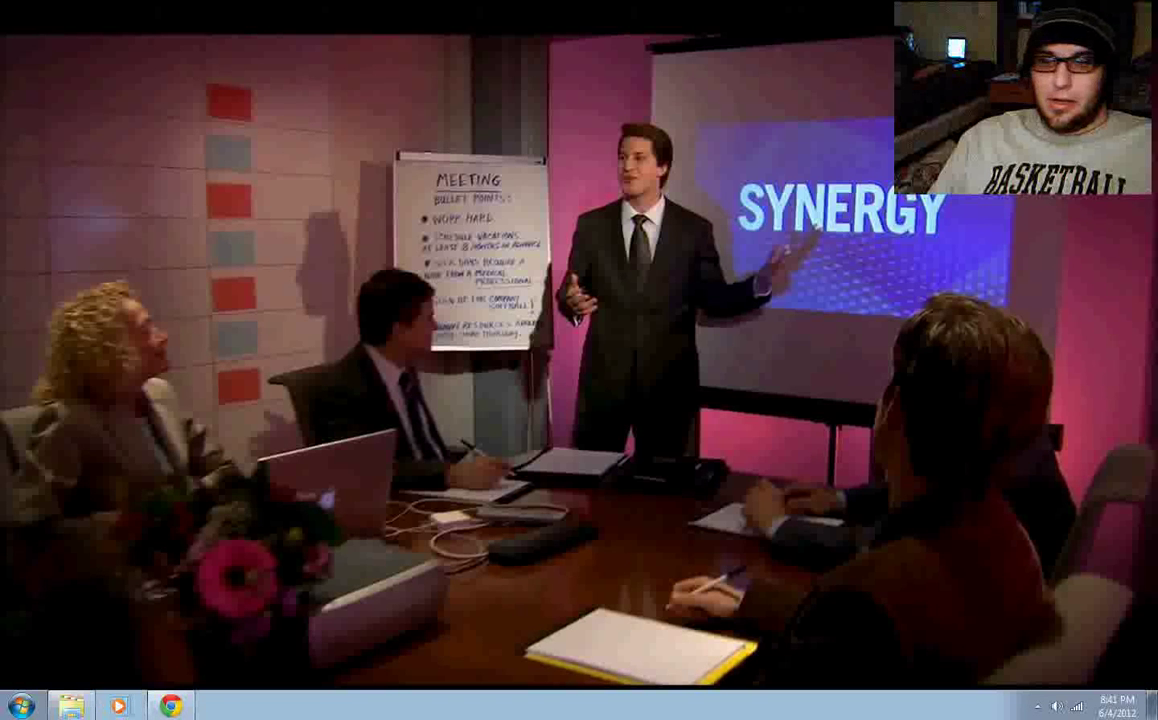
- Open the odin tutorial downloads folder and move its window right and down
left_click(71, 706)
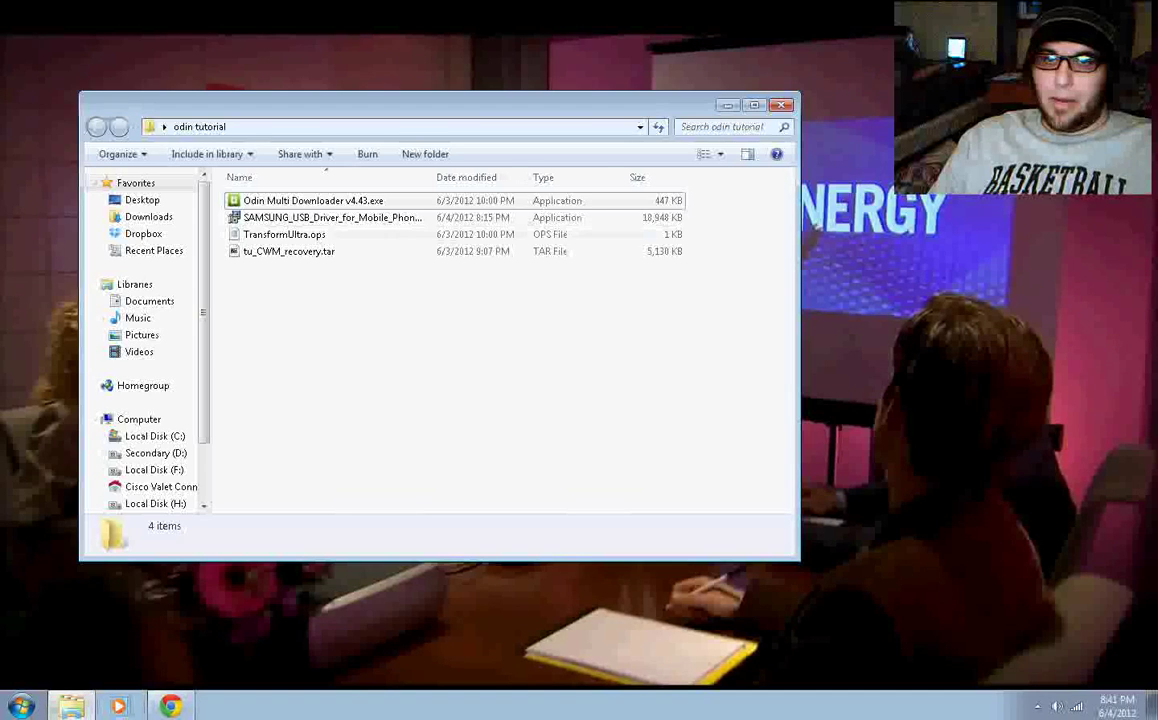
left_click_drag(400, 100, 728, 209)
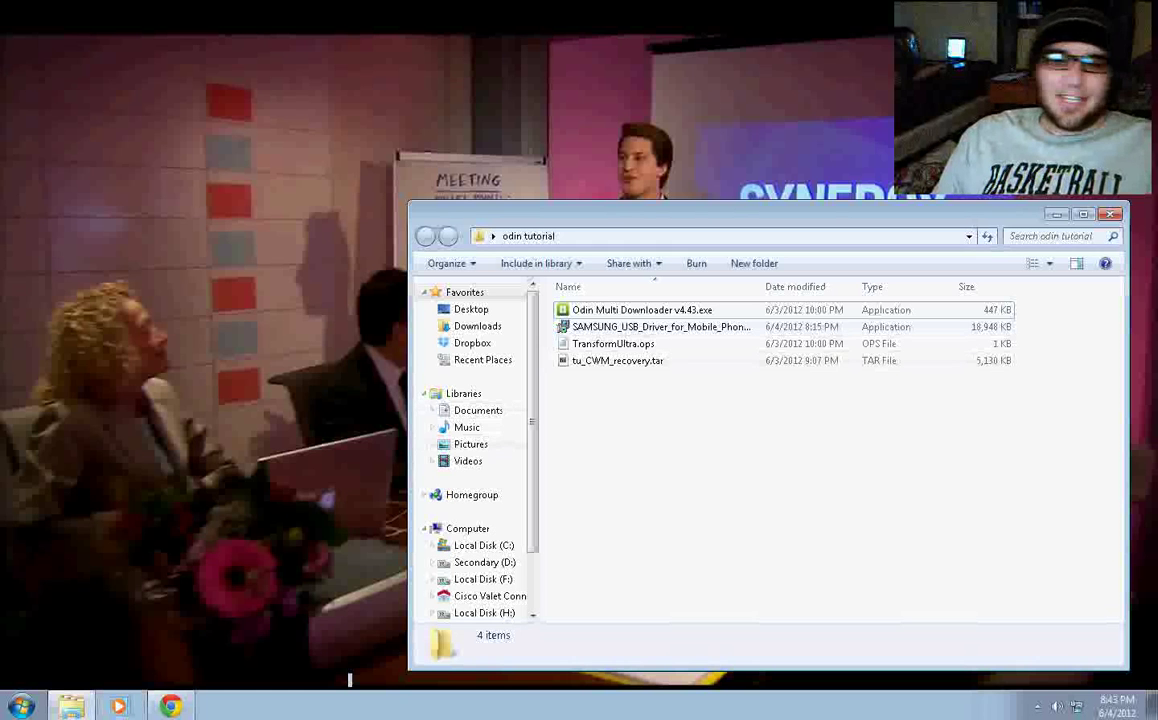
- Minimize the odin tutorial folder and bring Chrome's forum guide tab over the video
left_click(72, 706)
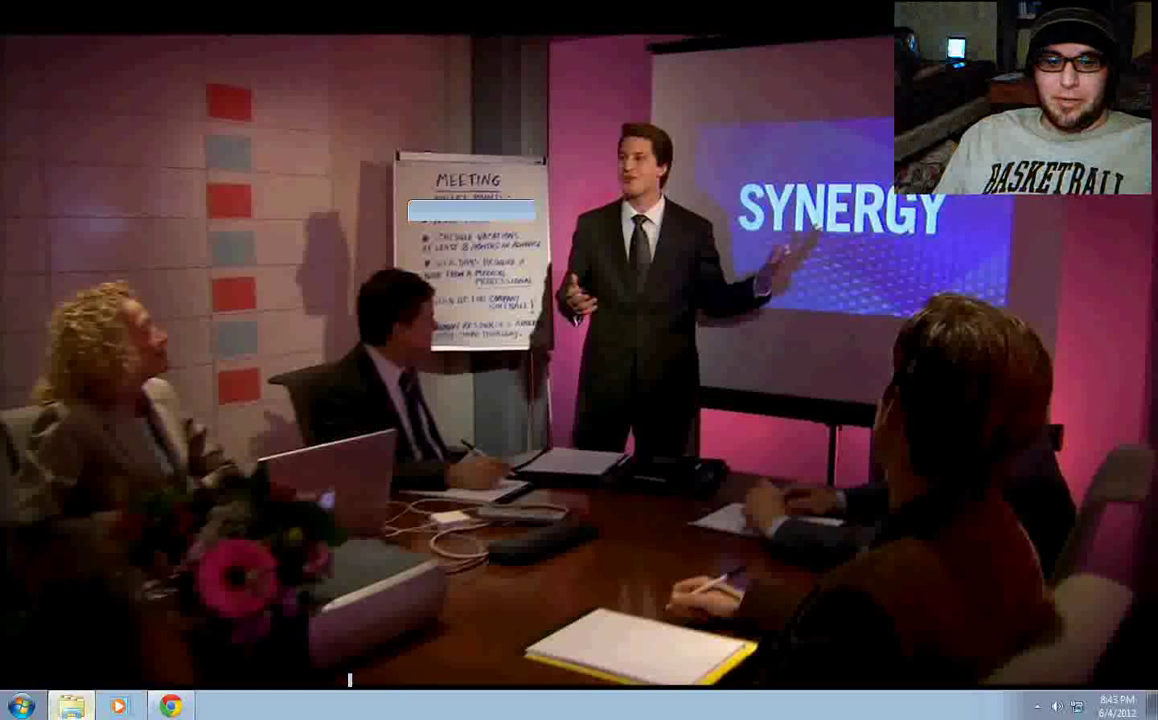
left_click(72, 706)
left_click(171, 706)
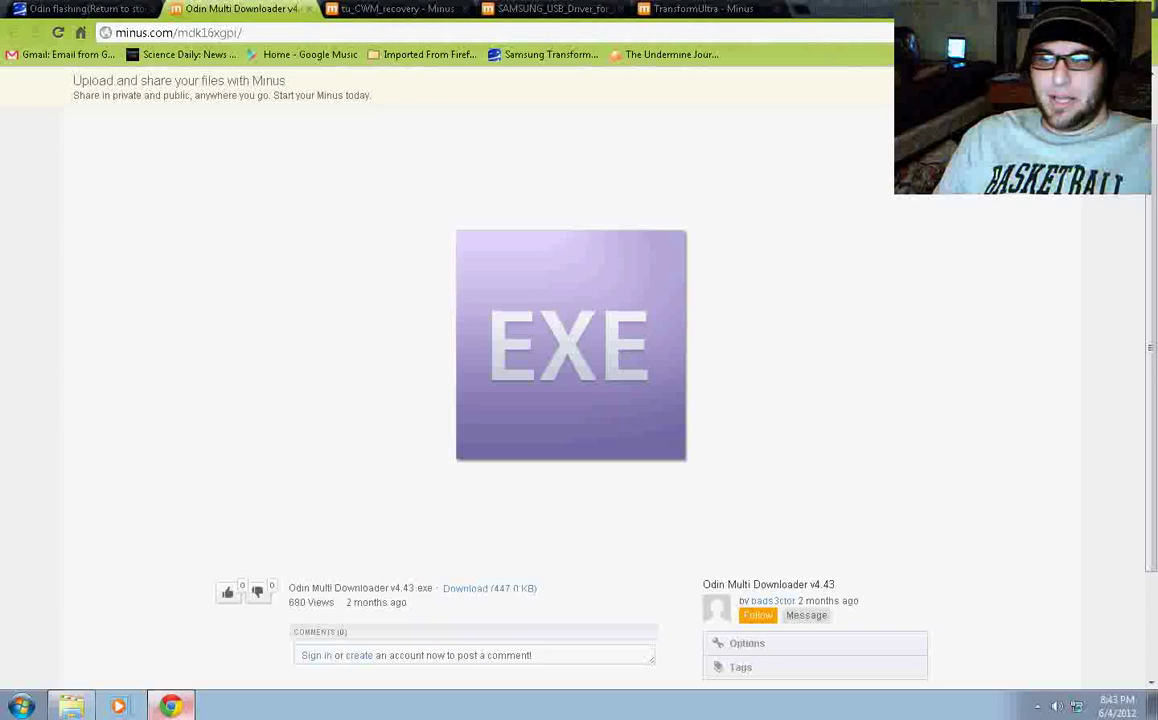
left_click(75, 8)
- Scroll to the download-mode section and highlight its instruction for entering download mode
scroll(623, 360, "down", 6)
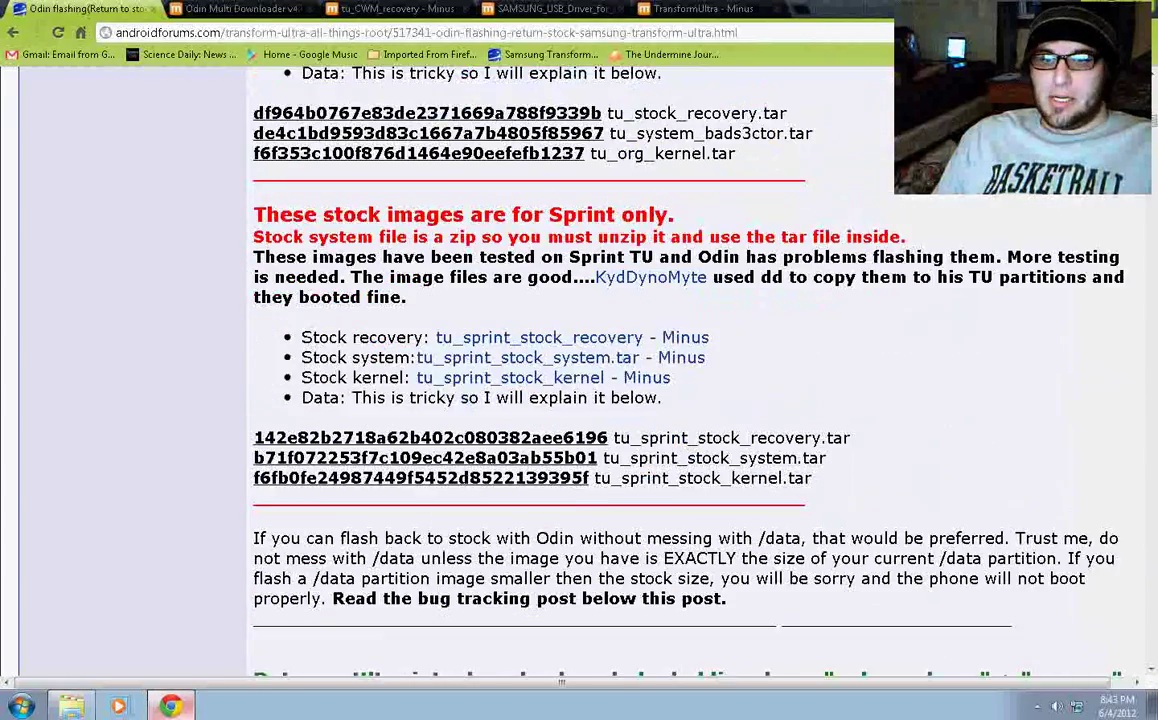
scroll(623, 360, "down", 5)
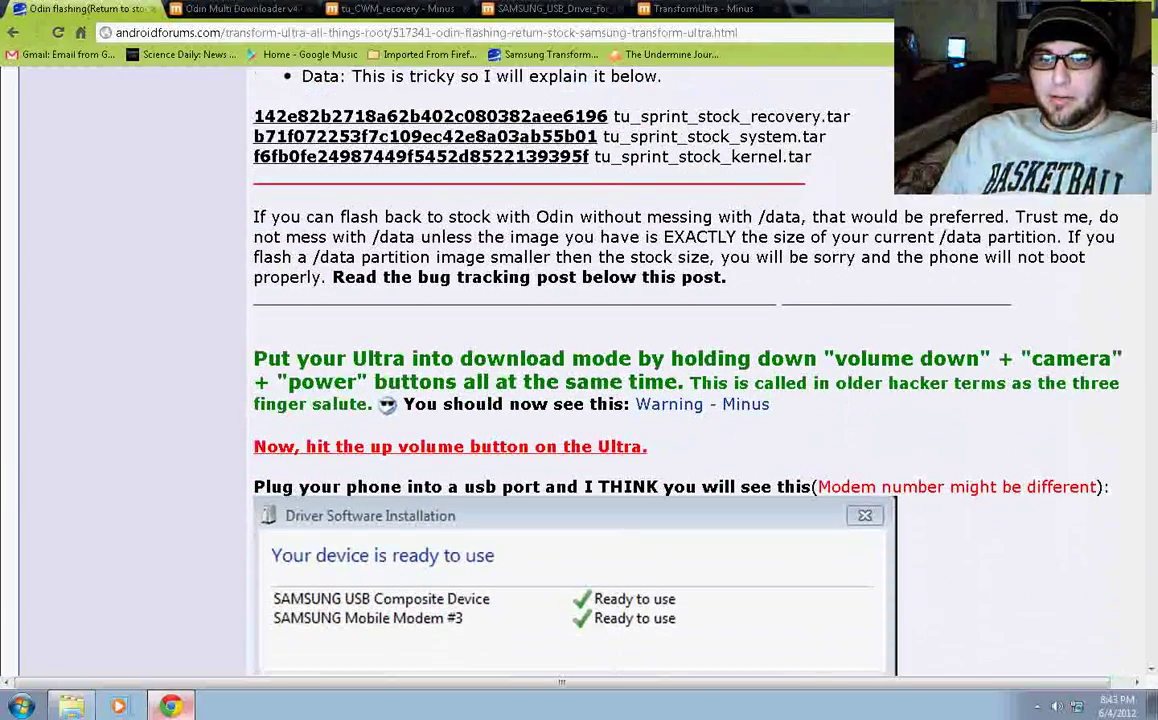
scroll(623, 360, "down", 2)
scroll(623, 360, "up", 5)
scroll(623, 360, "down", 1)
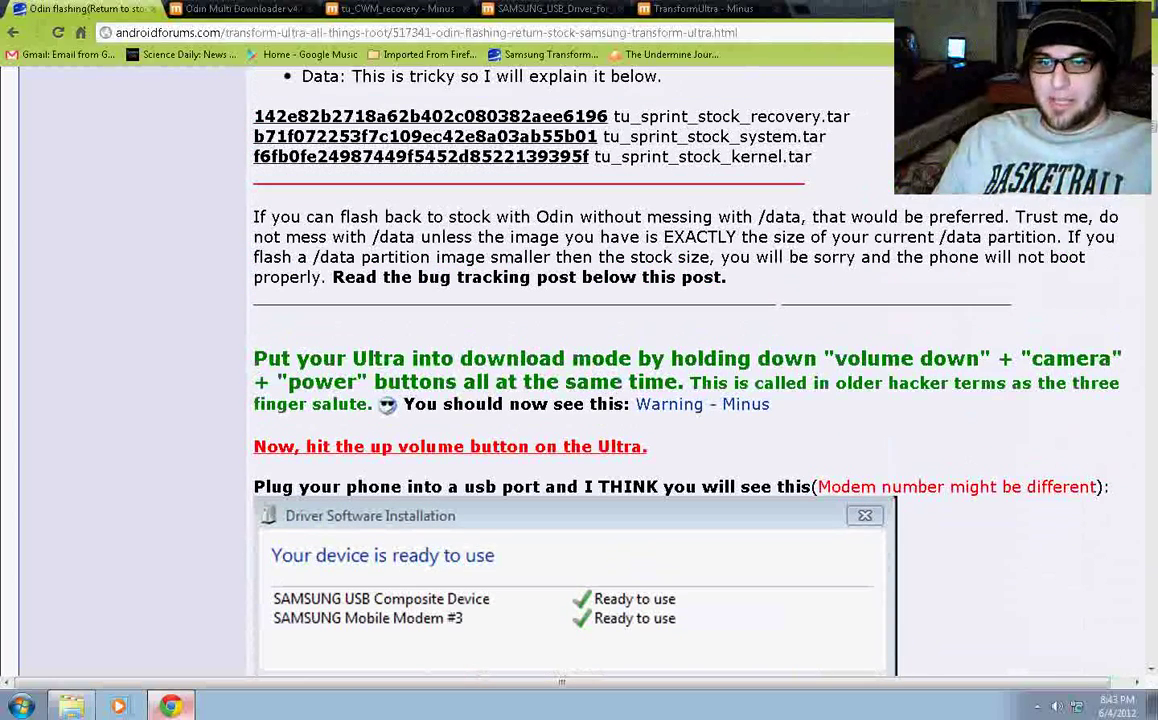
left_click_drag(253, 358, 770, 405)
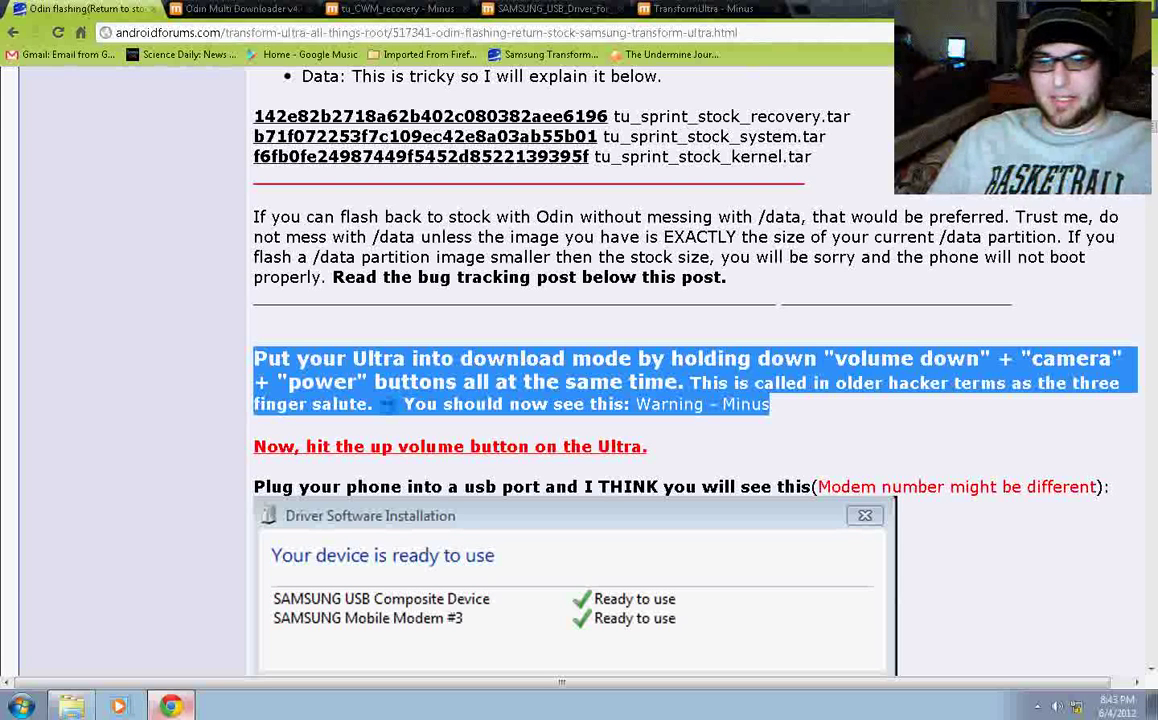
scroll(579, 380, "down", 3)
scroll(579, 380, "up", 1)
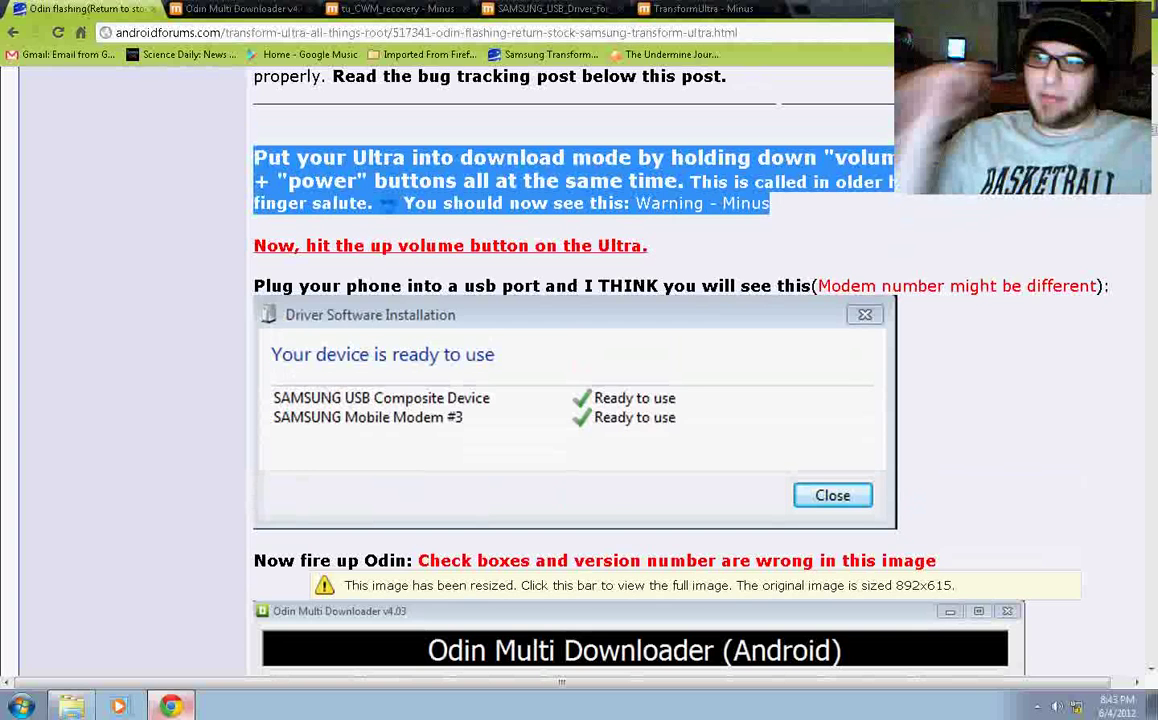
- Launch Odin Multi Downloader v4.43 from the odin tutorial folder, accepting the security warning
scroll(600, 380, "down", 1)
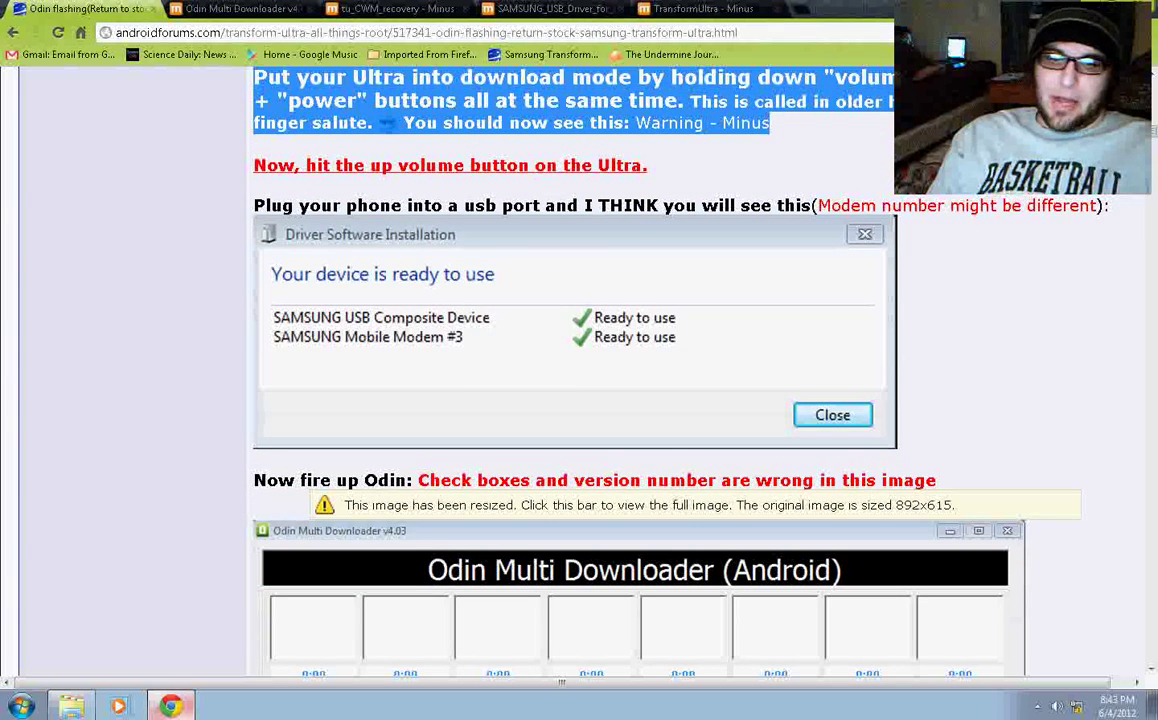
key("alt+Tab")
key("Return")
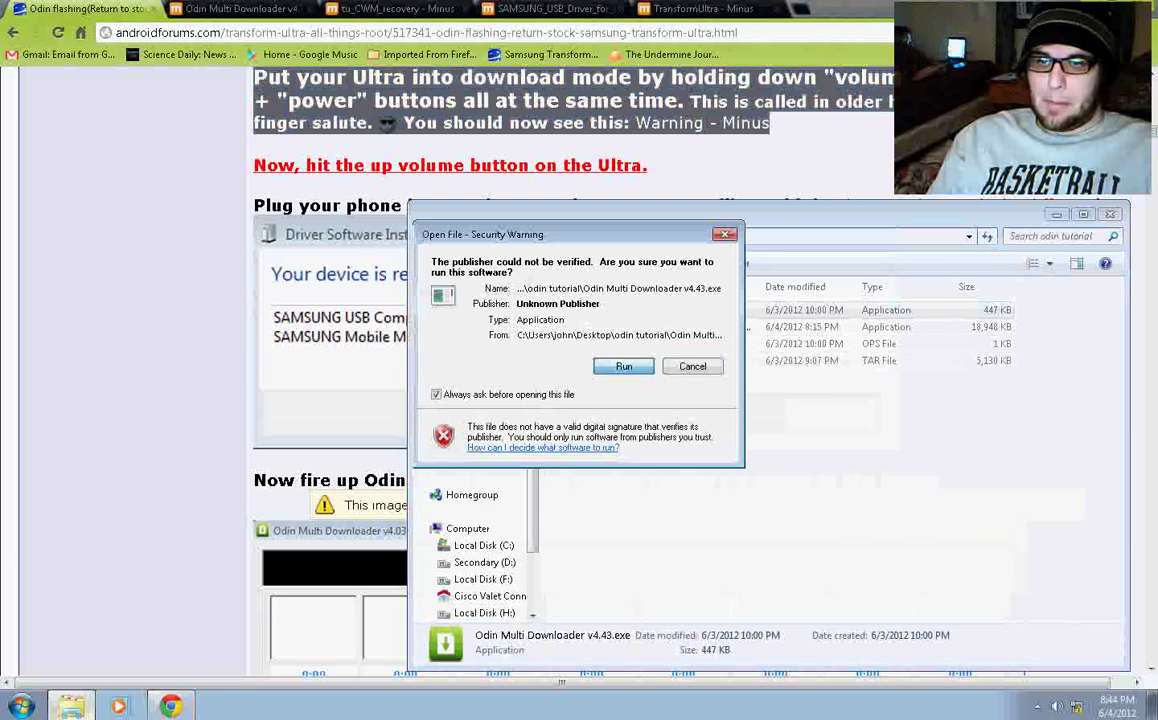
key("Return")
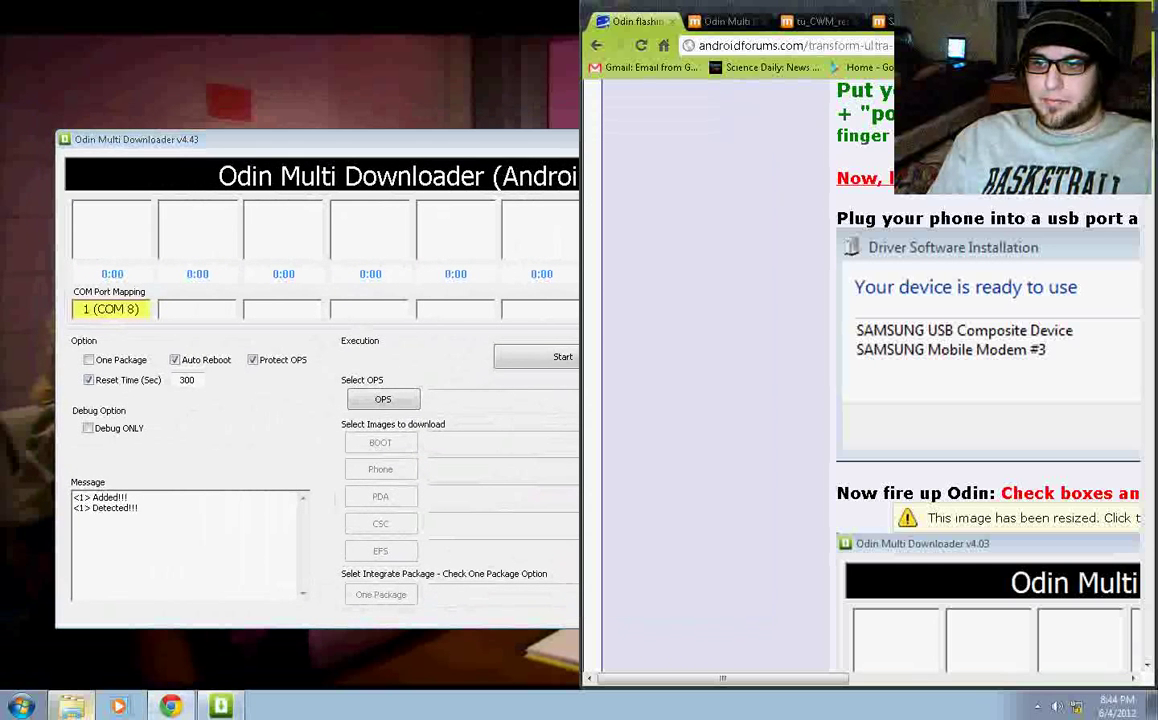
scroll(860, 380, "right", 3)
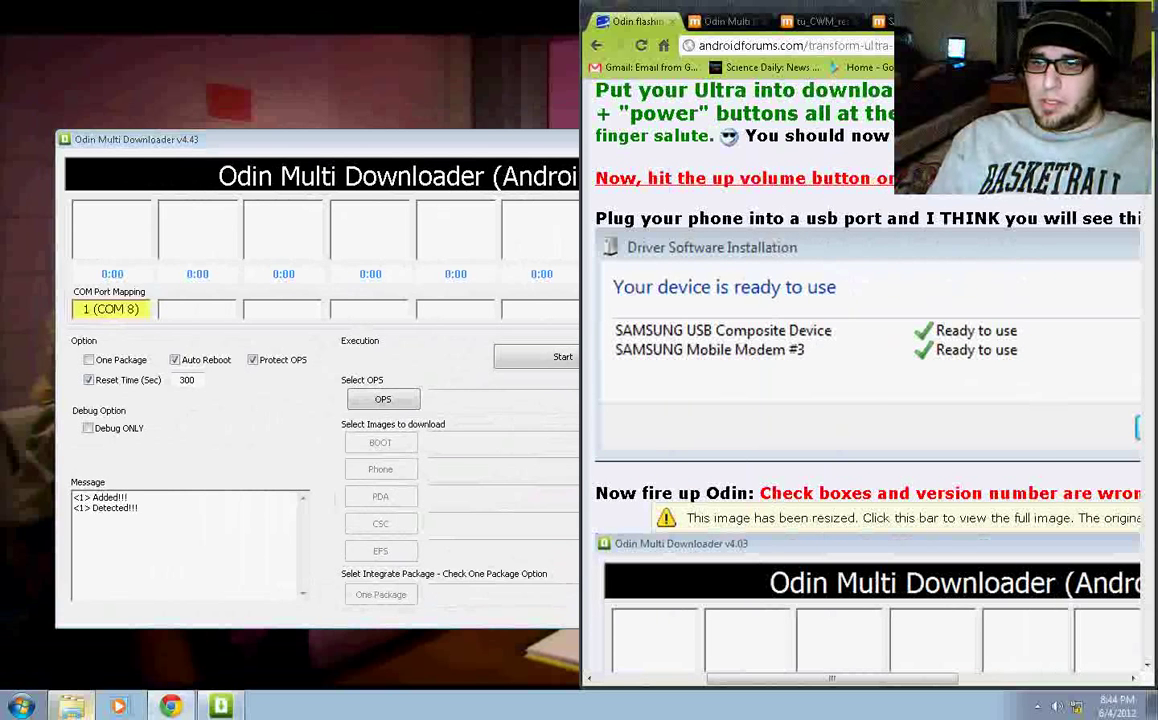
scroll(860, 380, "right", 1)
scroll(860, 380, "right", 2)
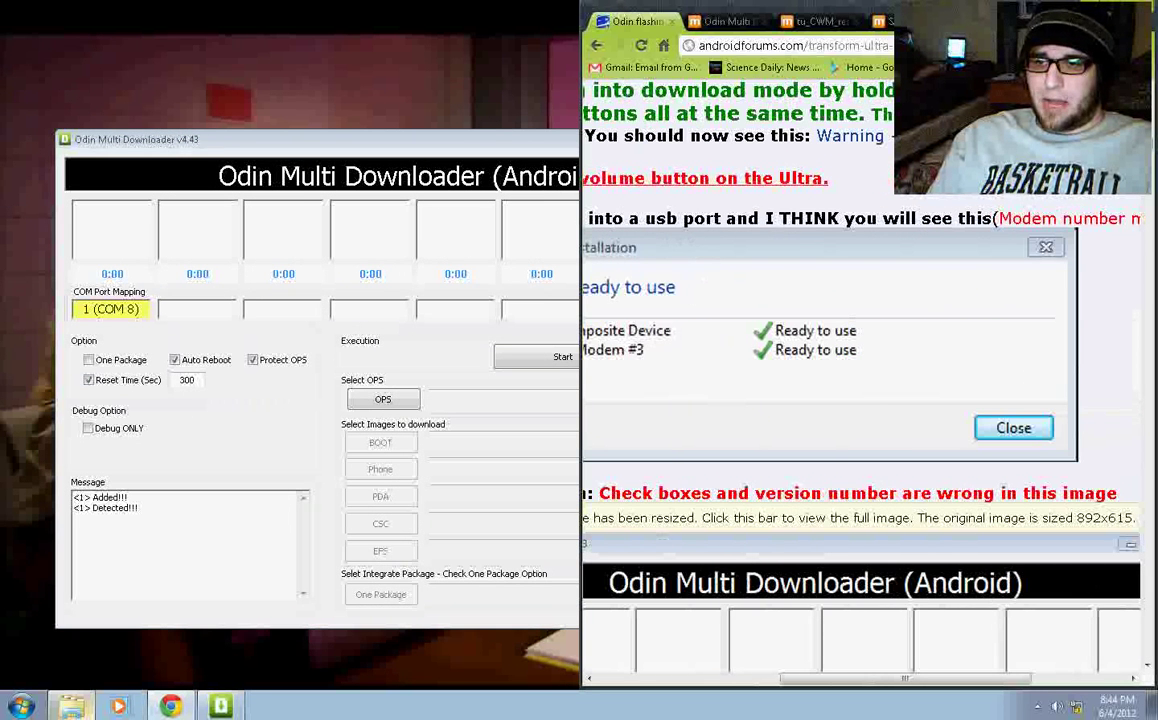
scroll(860, 380, "left", 3)
scroll(860, 380, "down", 3)
scroll(860, 380, "down", 2)
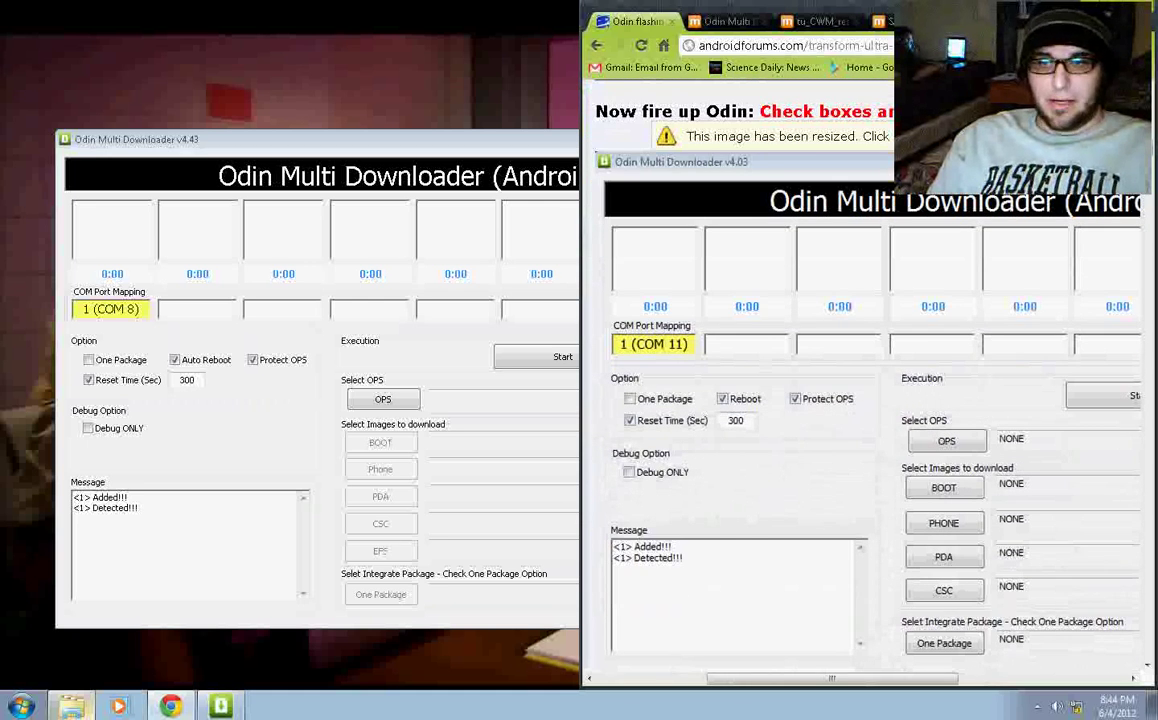
scroll(860, 380, "down", 2)
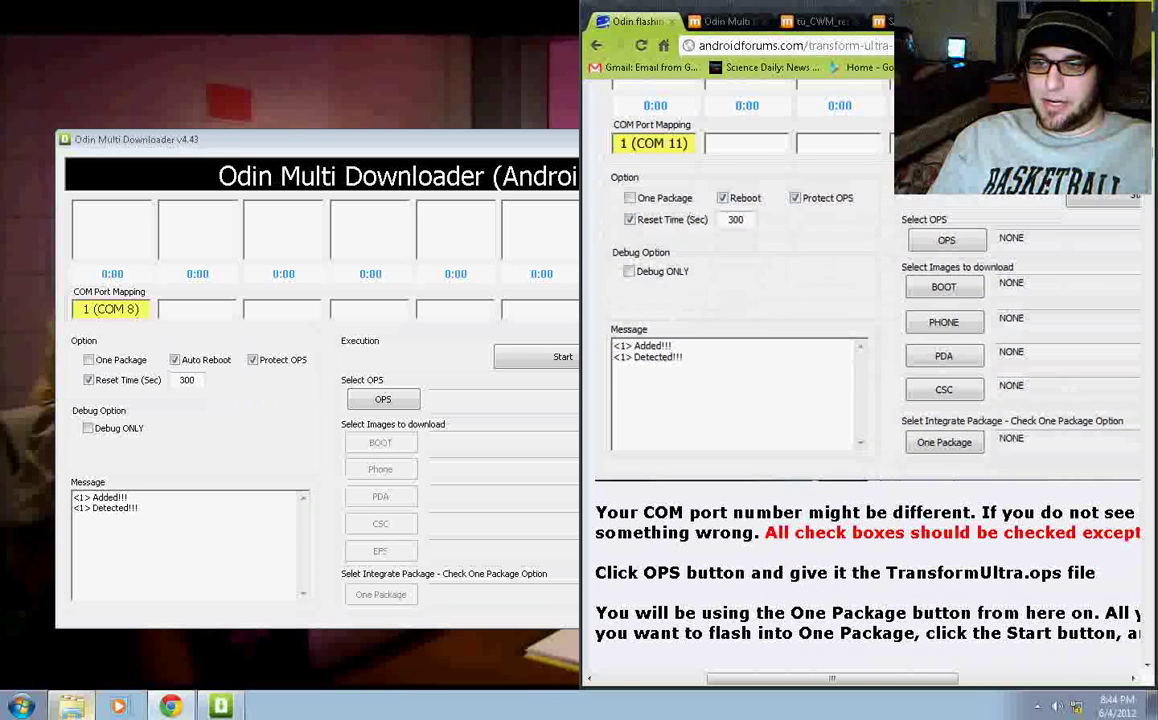
scroll(860, 380, "right", 5)
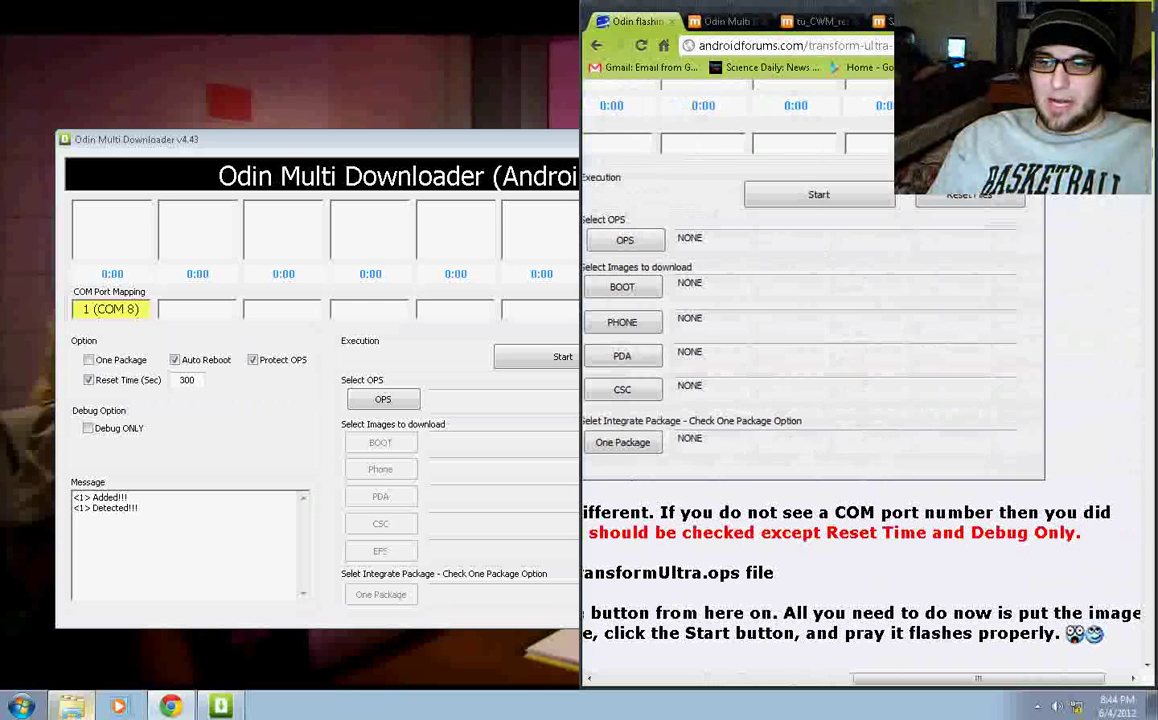
scroll(860, 380, "left", 4)
scroll(860, 380, "left", 1)
scroll(860, 380, "right", 3)
scroll(860, 380, "right", 3)
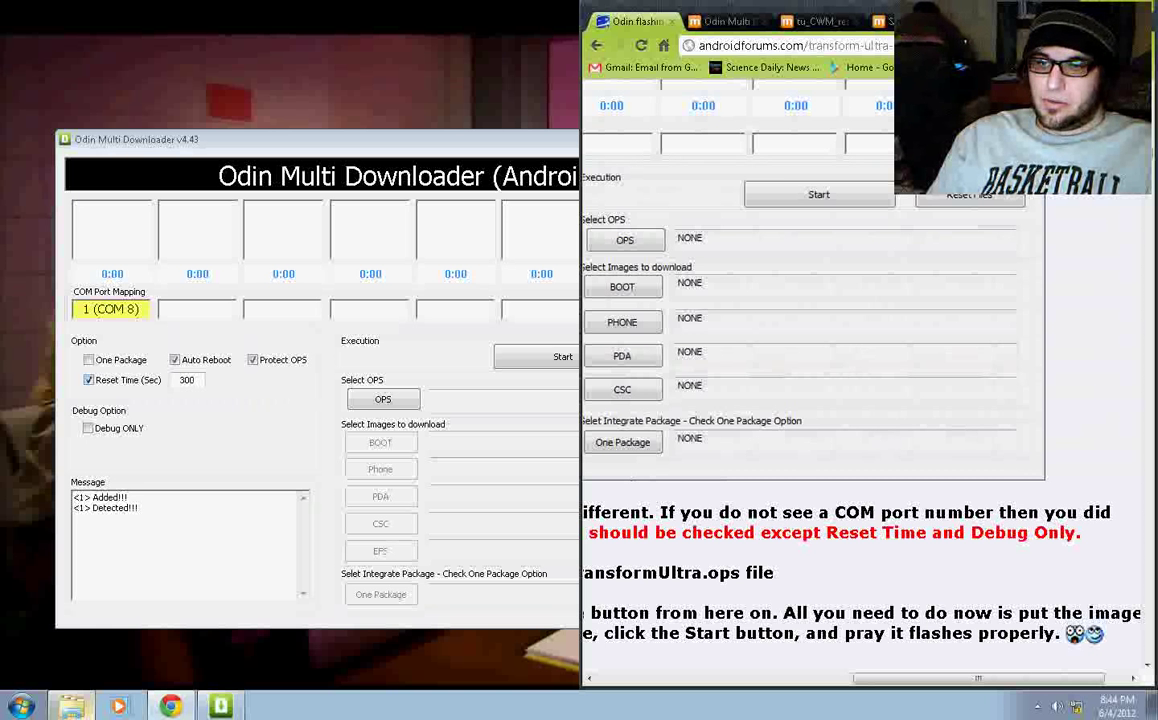
- Turn off Reset Time, turn on One Package, and load TransformUltra.ops as the OPS file
left_click(88, 380)
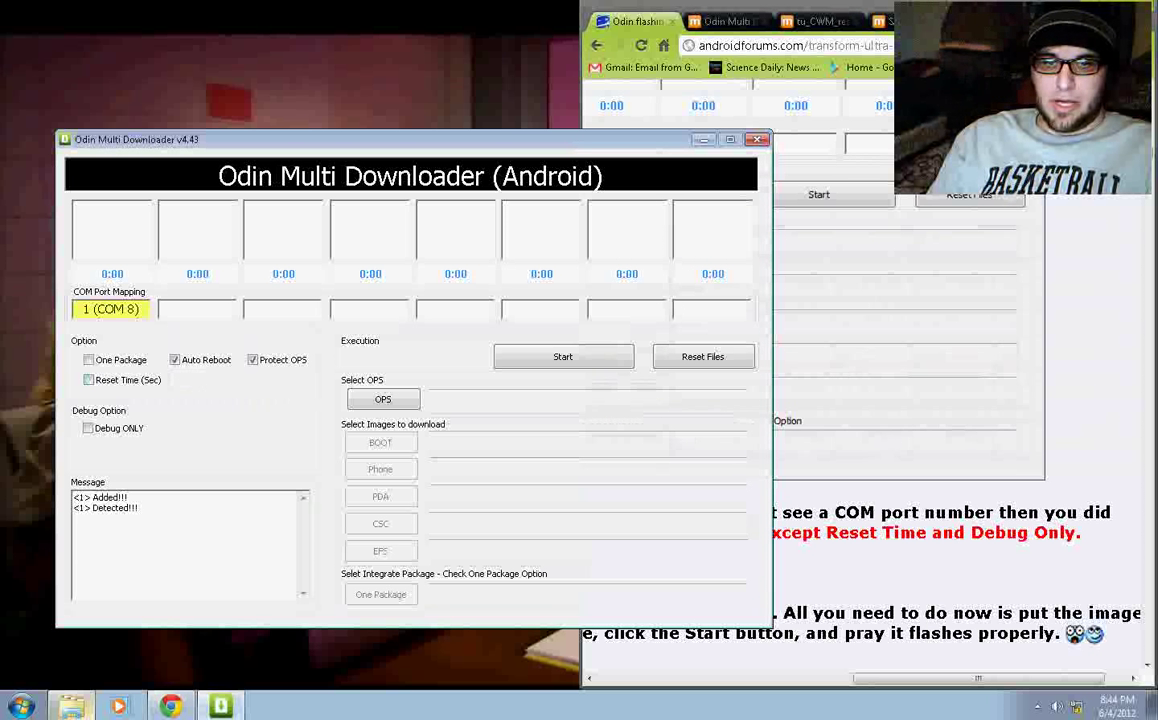
left_click(88, 360)
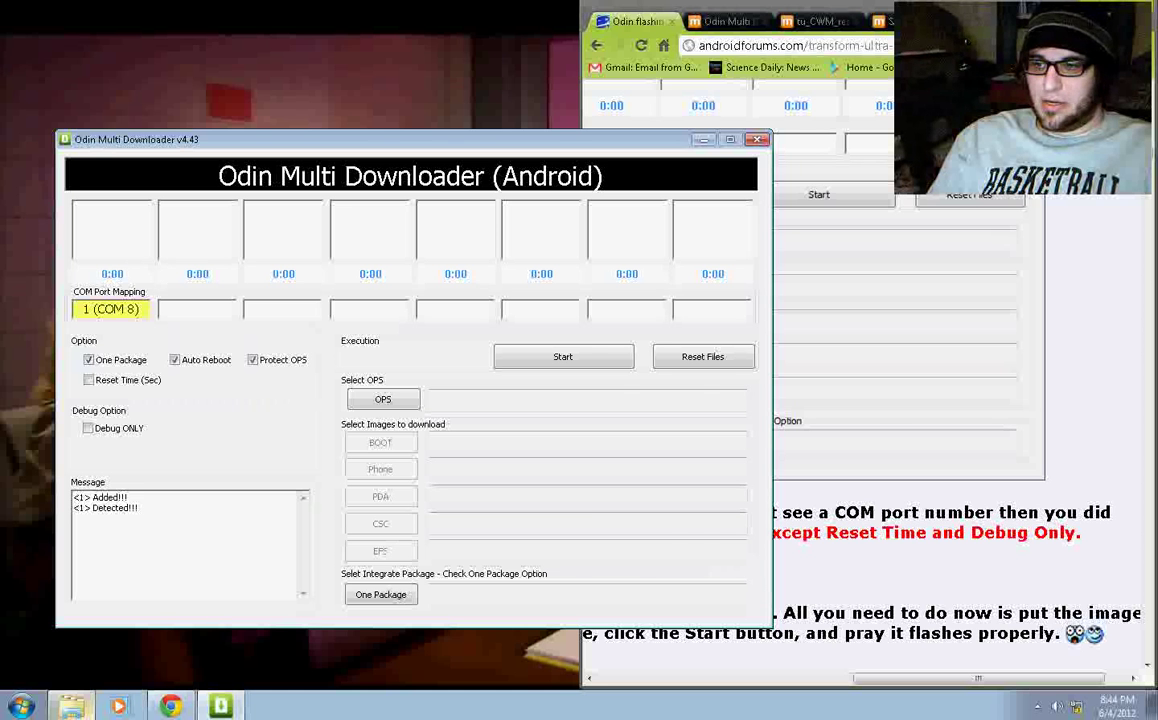
key("alt+Tab")
scroll(860, 380, "left", 5)
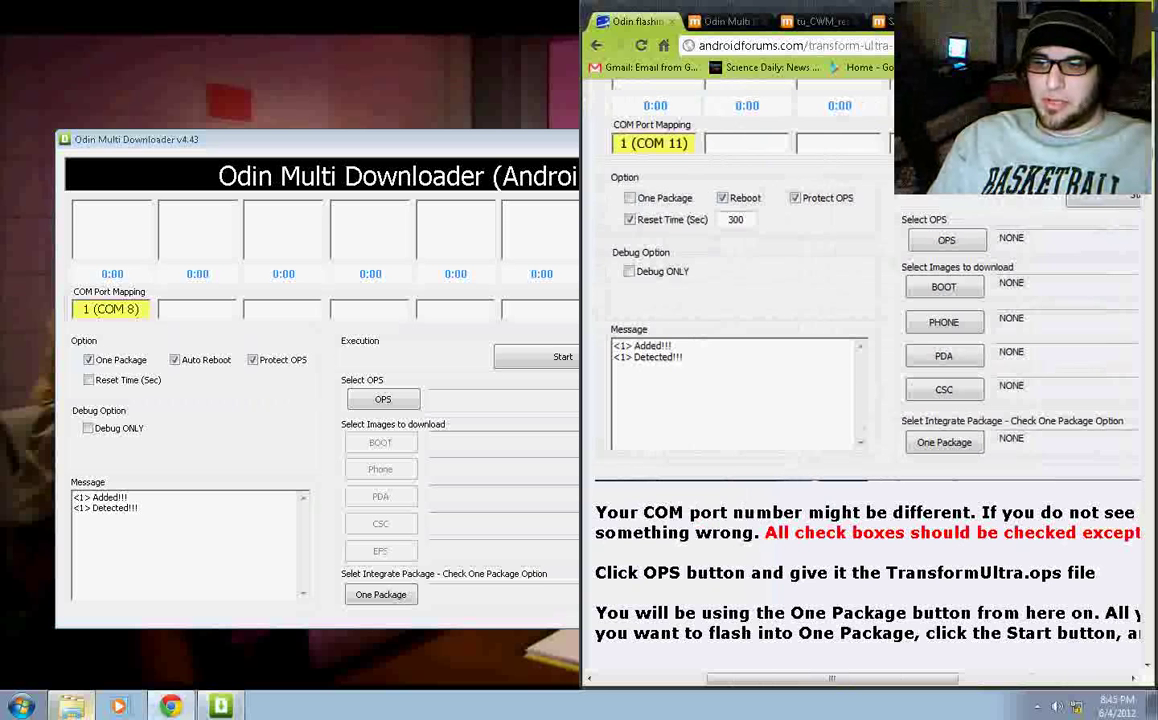
left_click(383, 399)
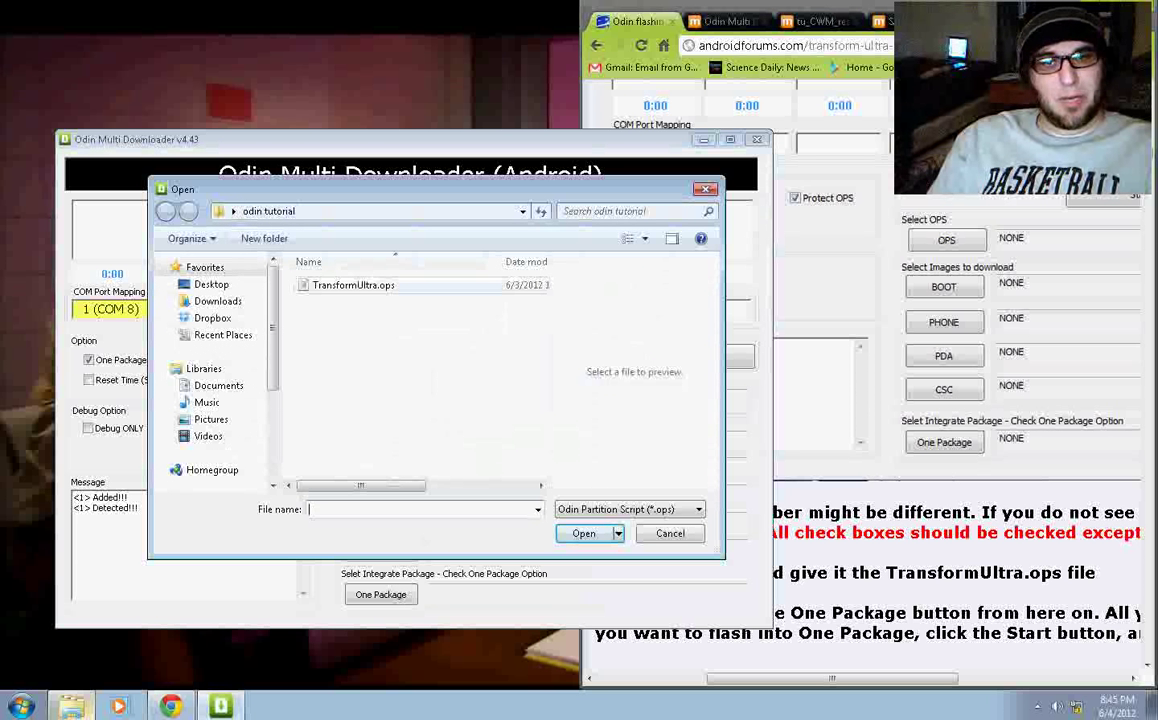
double_click(353, 285)
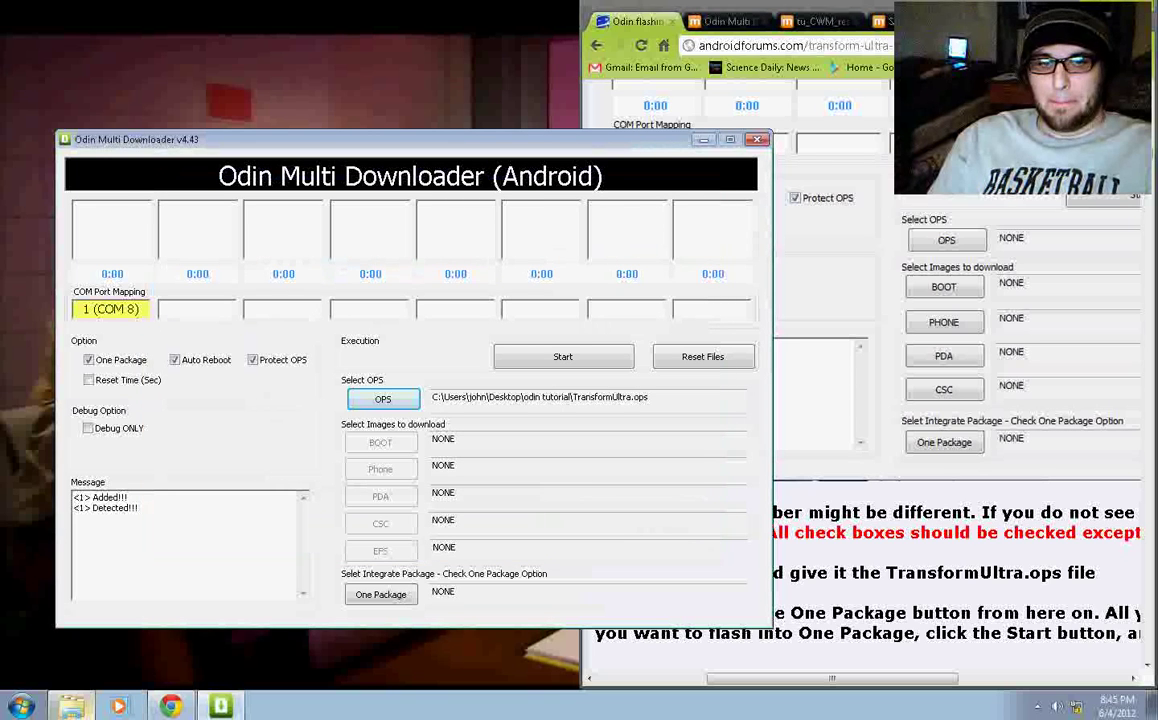
- Read the tutorial's developer notes on ops mappings, then return to the Odin window
left_click(822, 141)
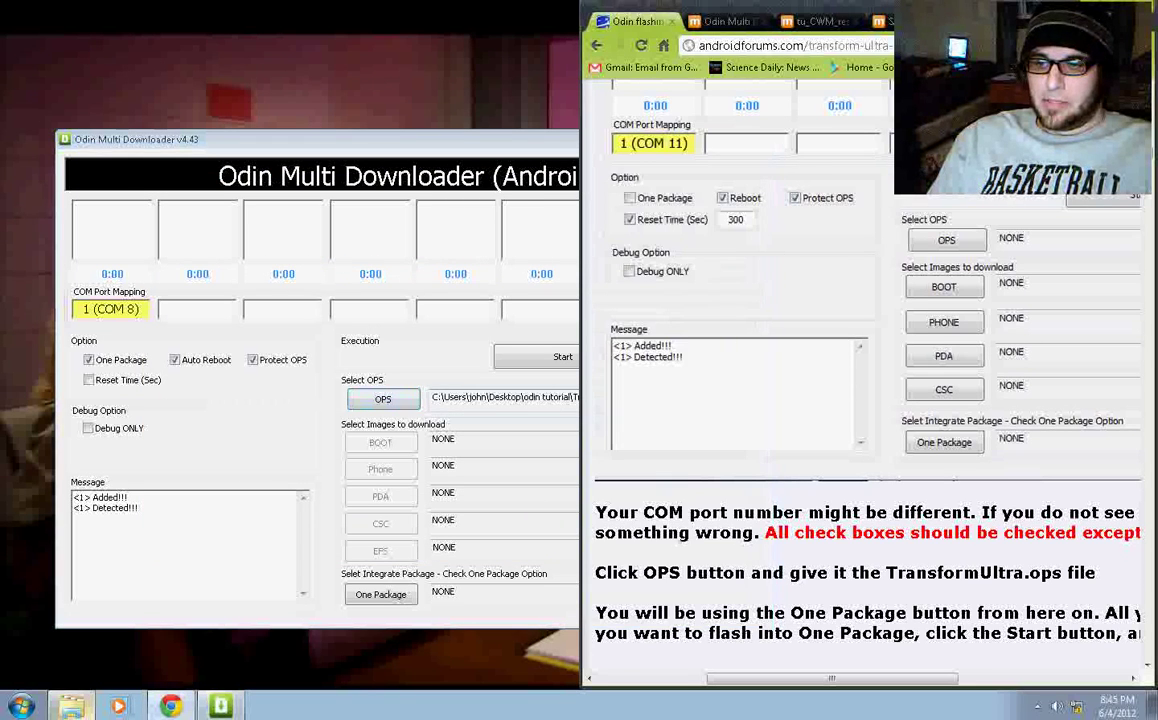
scroll(865, 380, "down", 3)
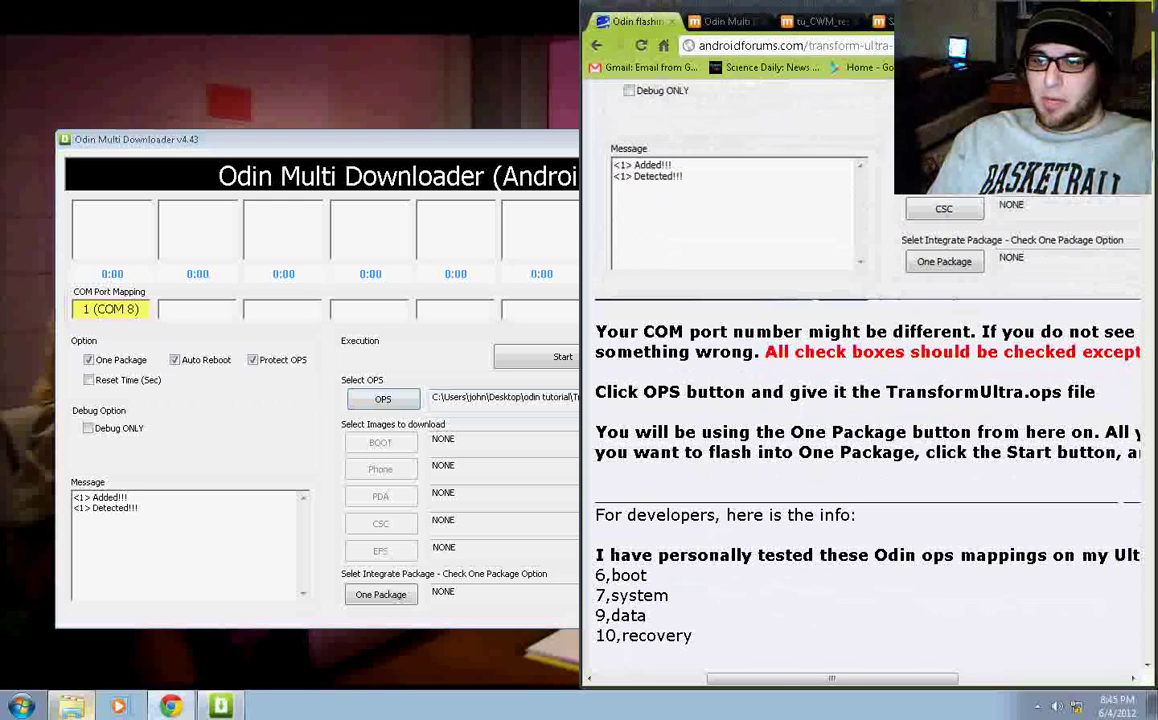
scroll(860, 450, "right", 6)
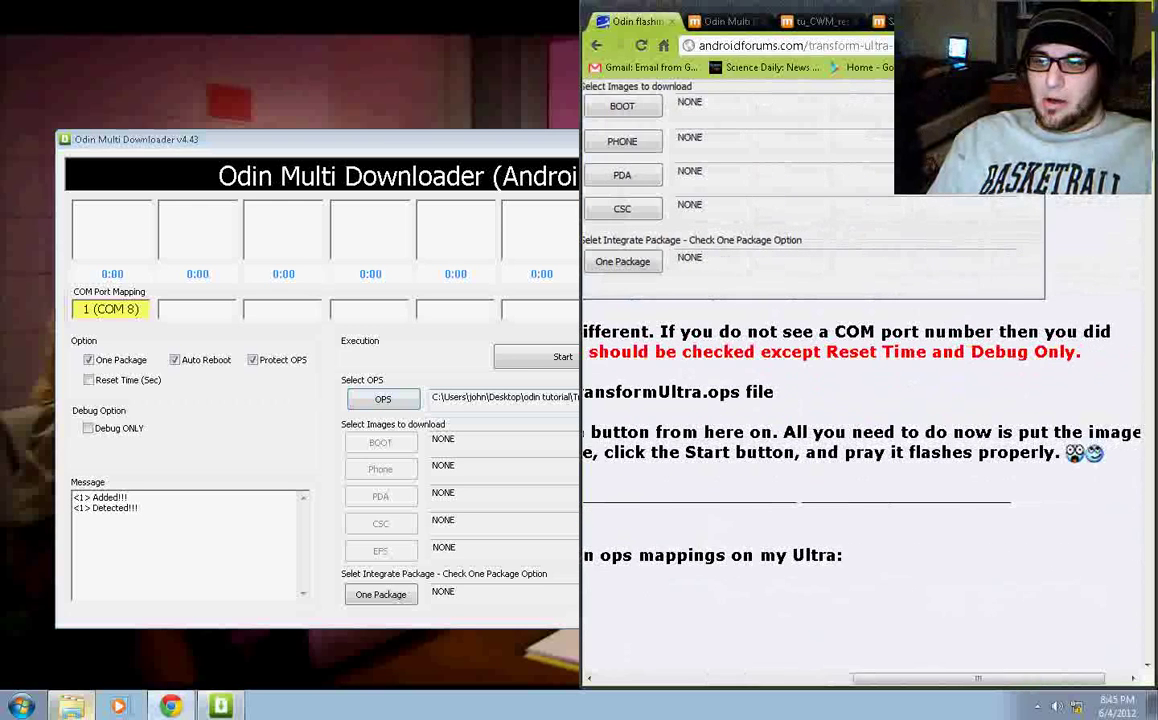
scroll(860, 450, "left", 8)
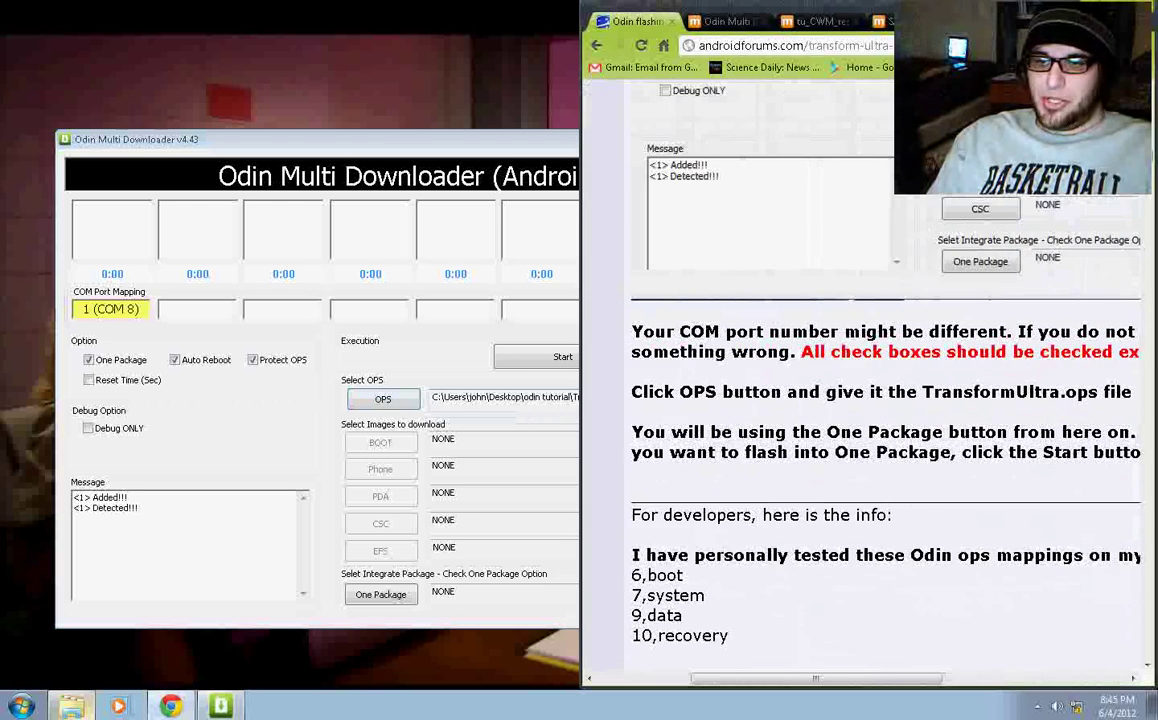
scroll(860, 450, "right", 6)
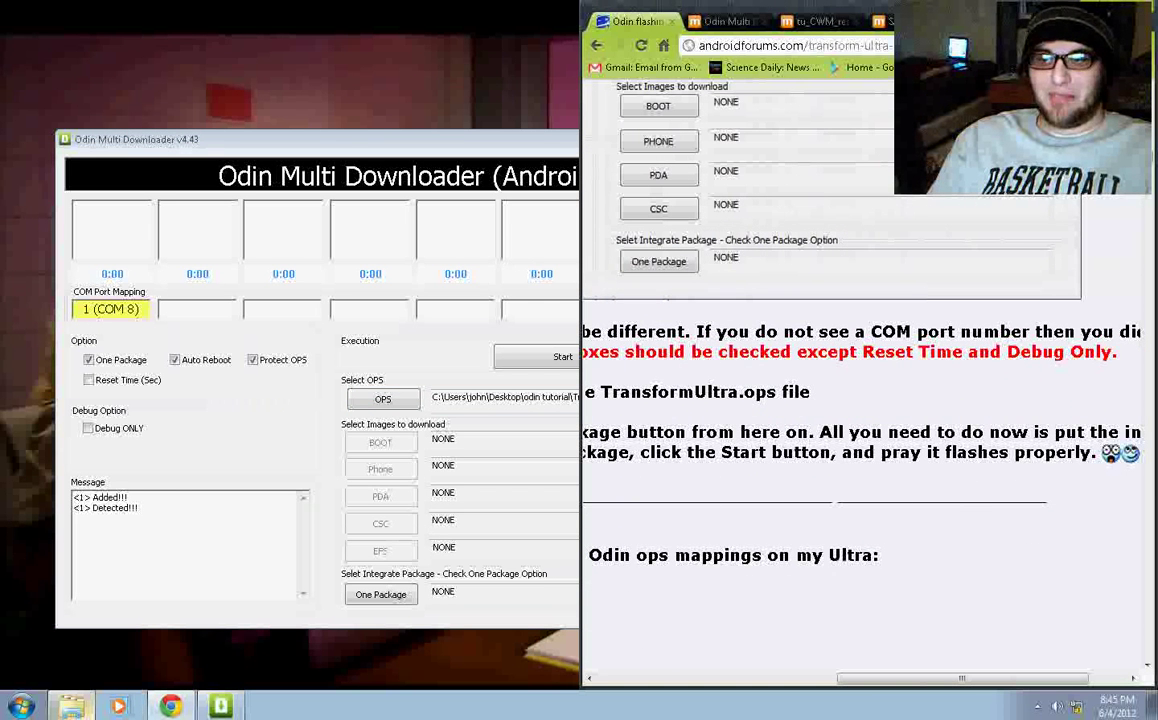
key("alt+Tab")
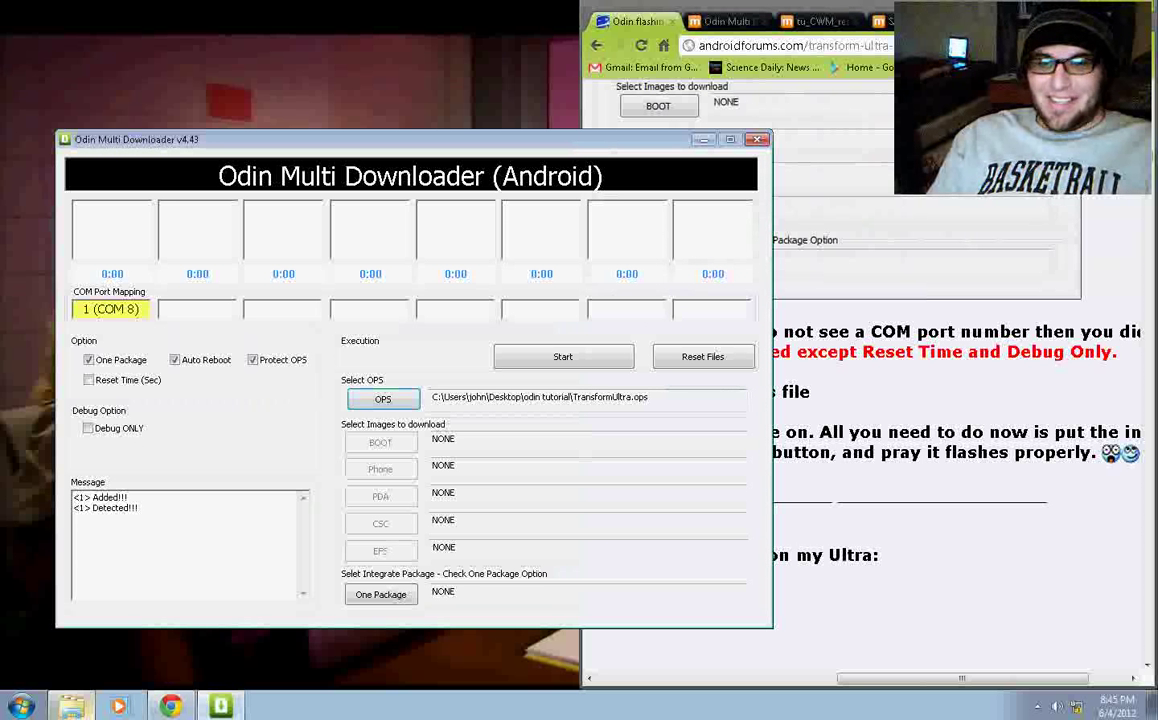
- Load tu_CWM_recovery.tar as the One Package image, checking the tutorial before returning to Odin
left_click(381, 594)
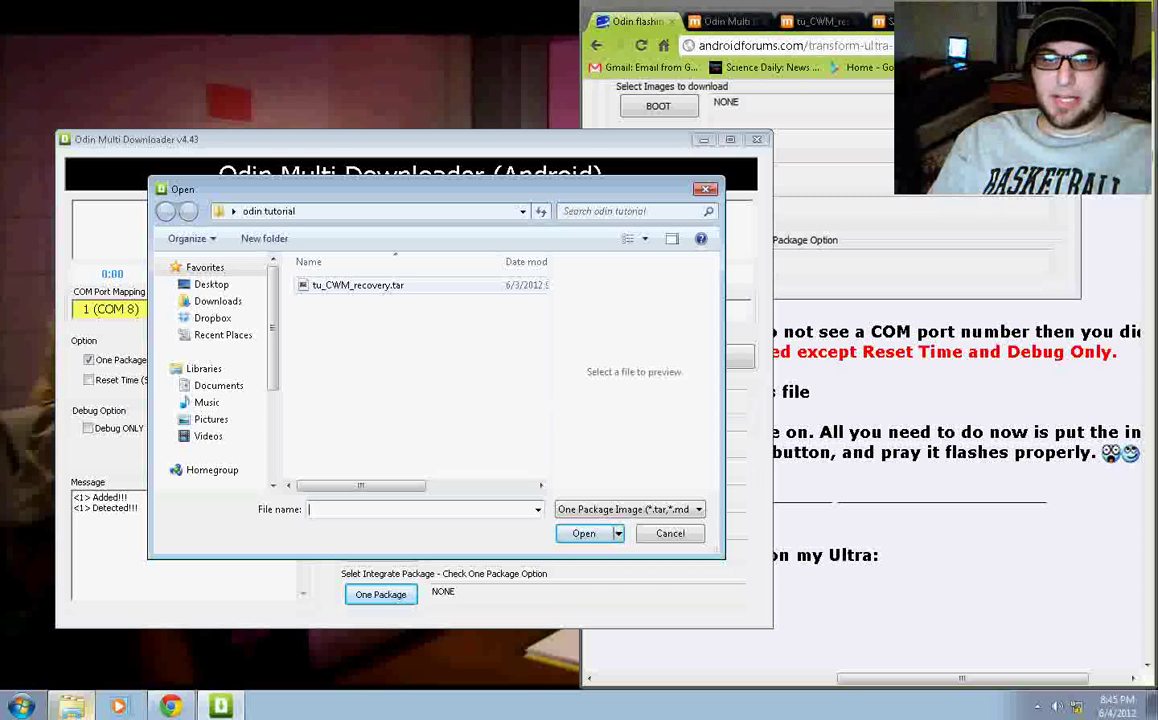
double_click(357, 285)
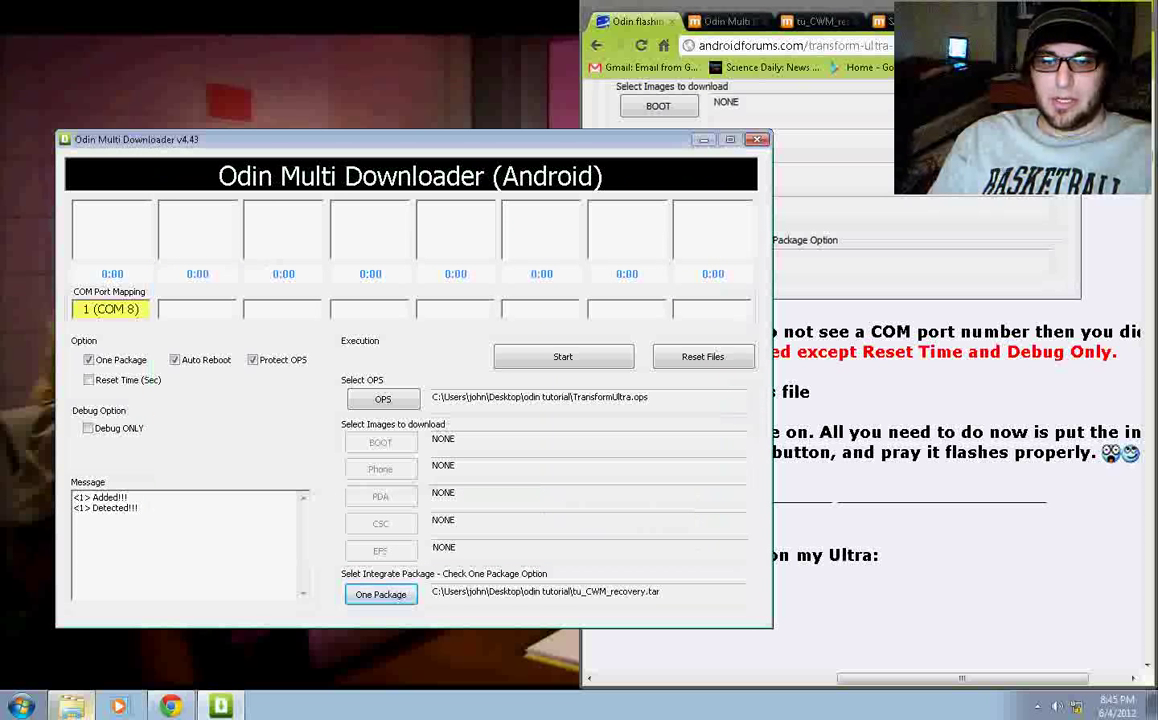
key("alt+Tab")
scroll(860, 420, "left", 4)
scroll(860, 420, "right", 4)
scroll(860, 420, "left", 8)
scroll(860, 420, "right", 4)
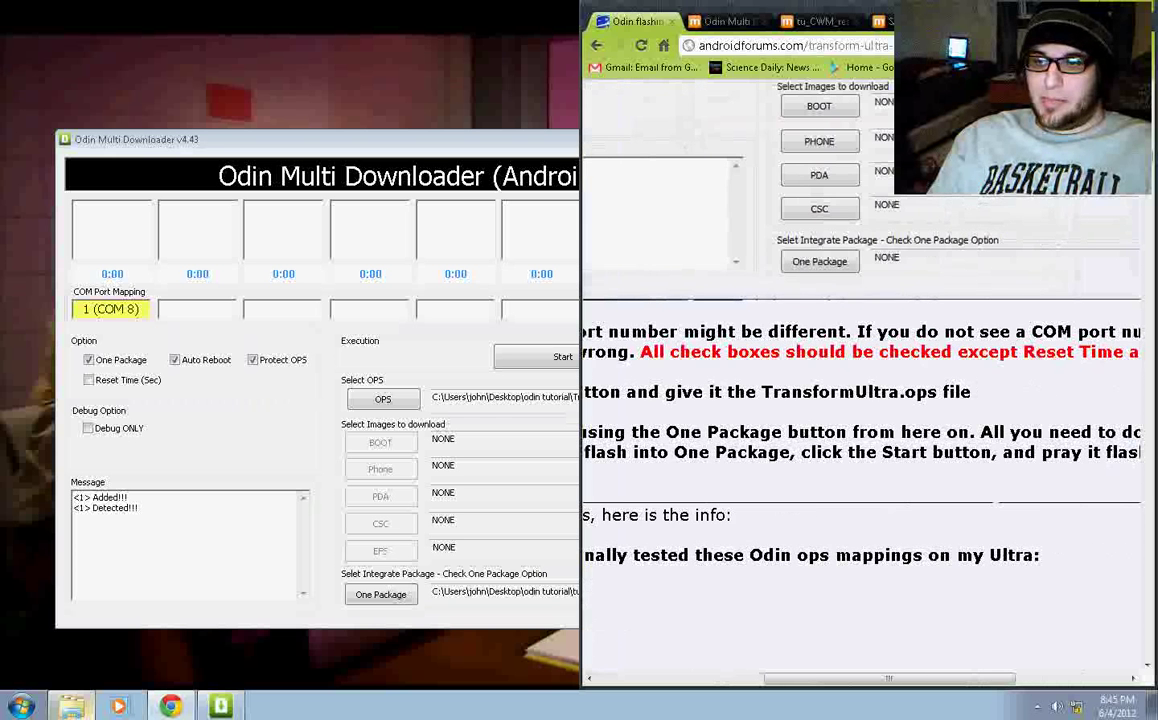
key("alt+Tab")
- Start the Odin flash of tu_CWM_recovery.tar to the phone on COM 8
left_click(563, 356)
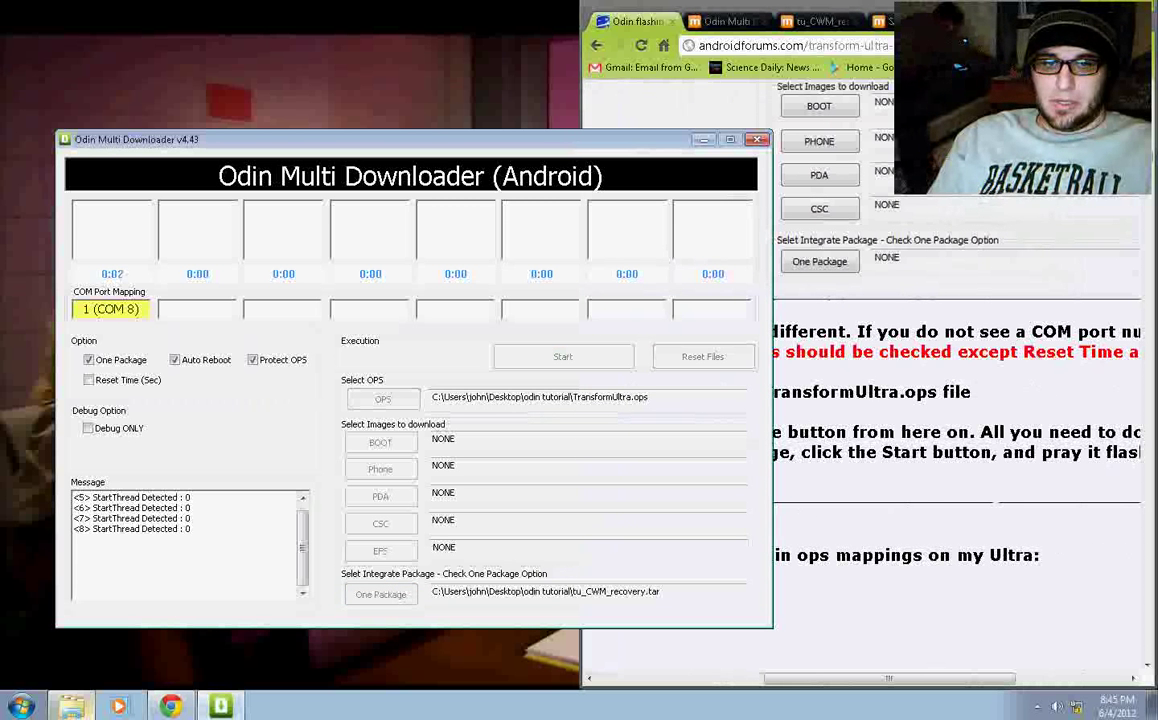